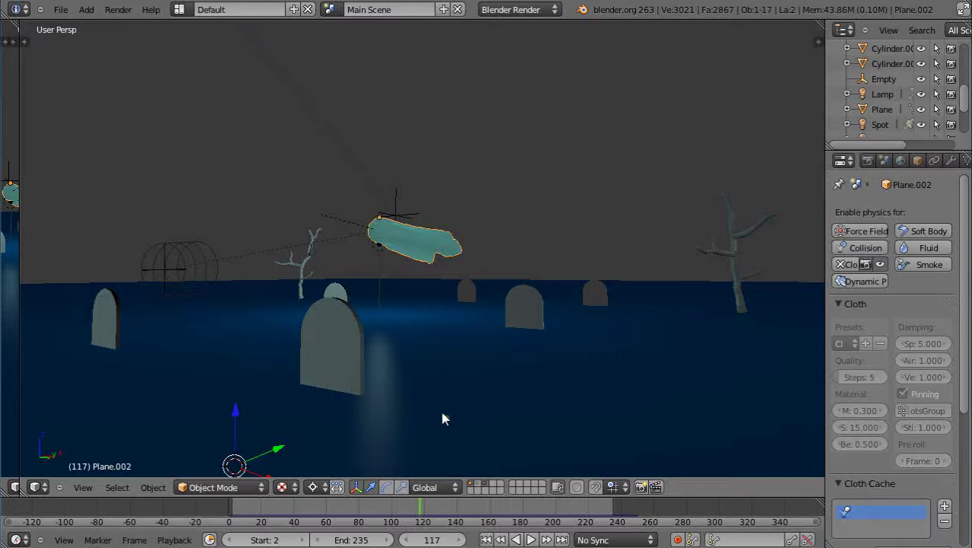
Orbit the graveyard view, then play the ghost cloth animation and stop it at frame 117.
middle_drag(442, 415, 447, 419)
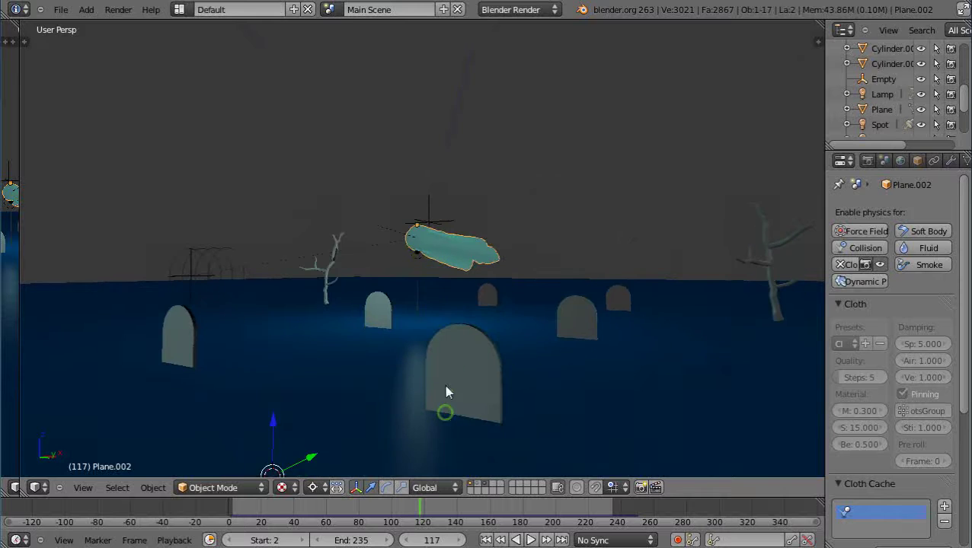
scroll(445, 384, down, 3)
scroll(496, 362, up, 3)
key(alt+a)
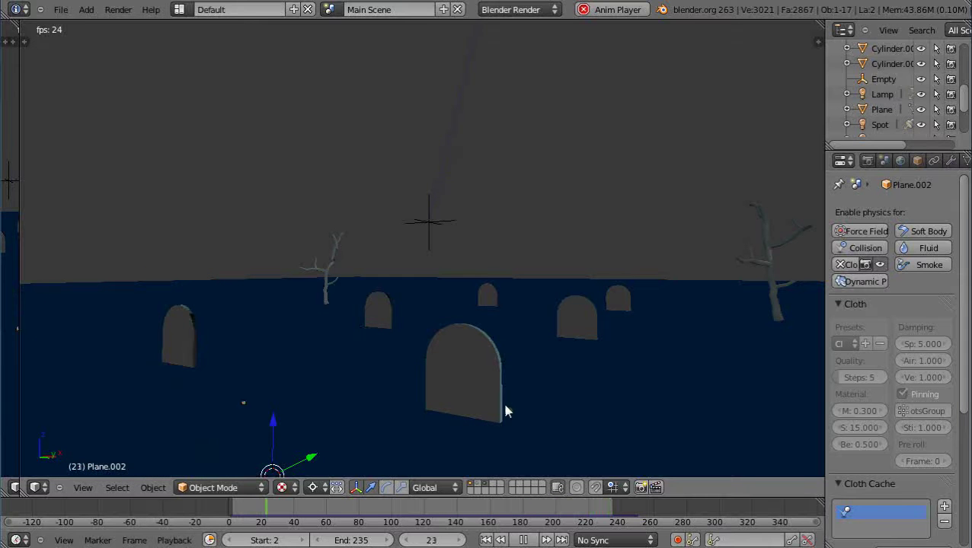
key(Escape)
Pan across the graveyard and widen the properties and outliner area to the left.
scroll(505, 405, down, 5)
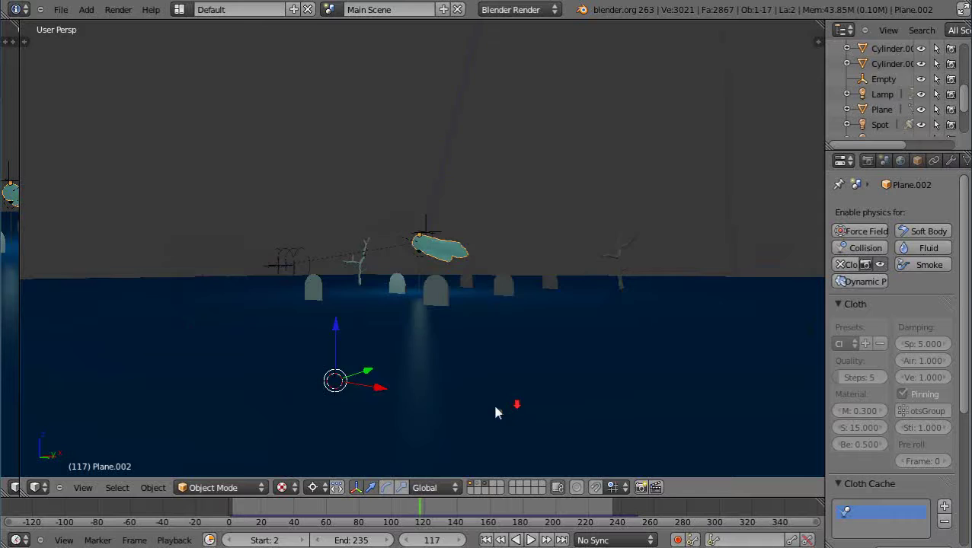
scroll(495, 412, up, 3)
scroll(495, 411, up, 1)
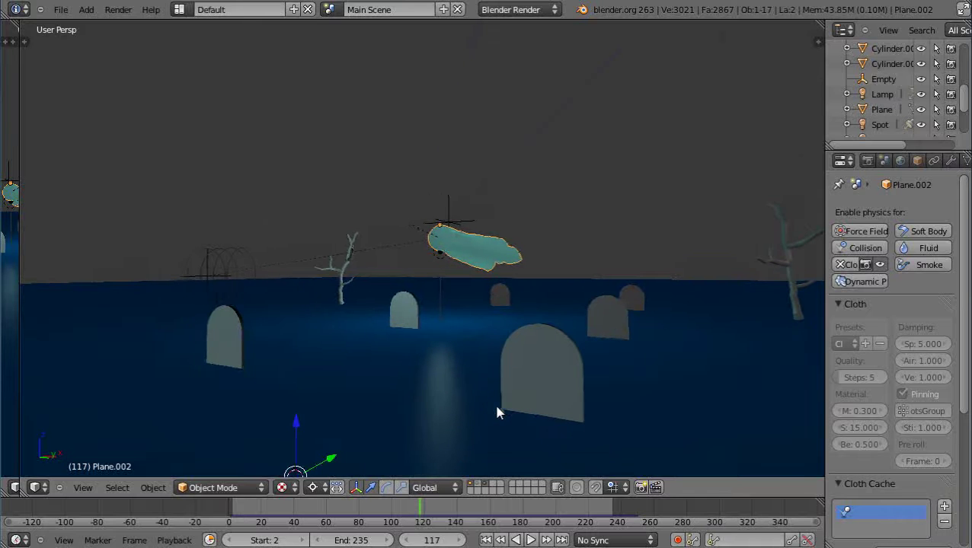
middle_drag(496, 409, 494, 394)
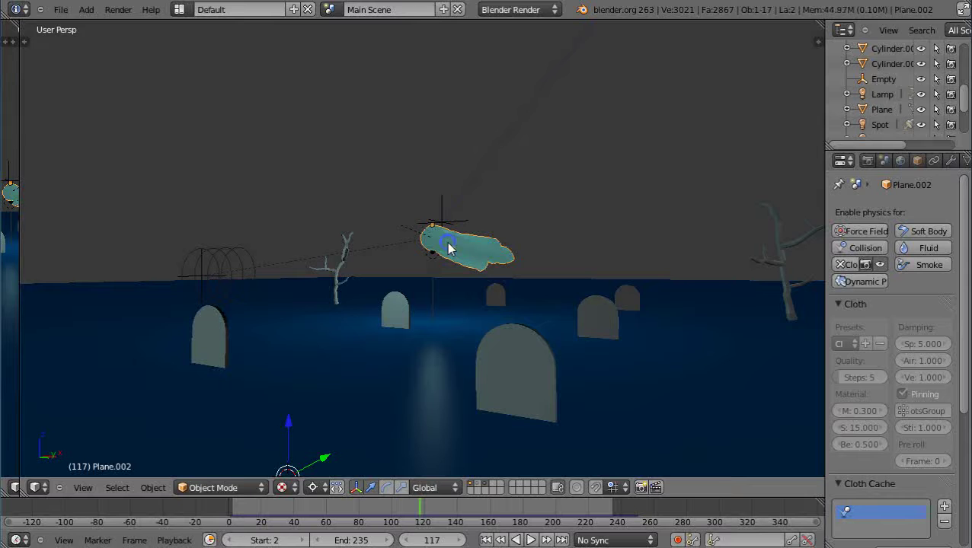
scroll(449, 248, up, 5)
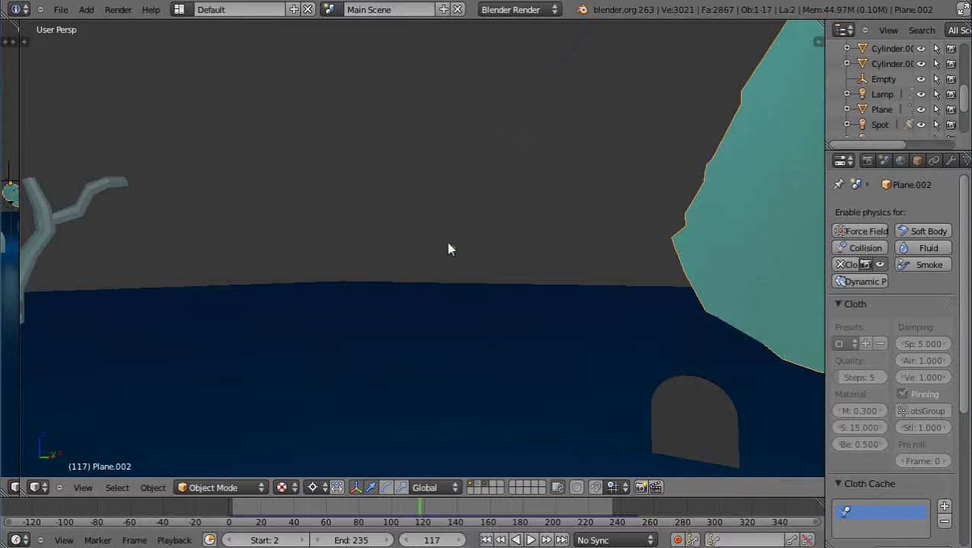
scroll(449, 248, down, 3)
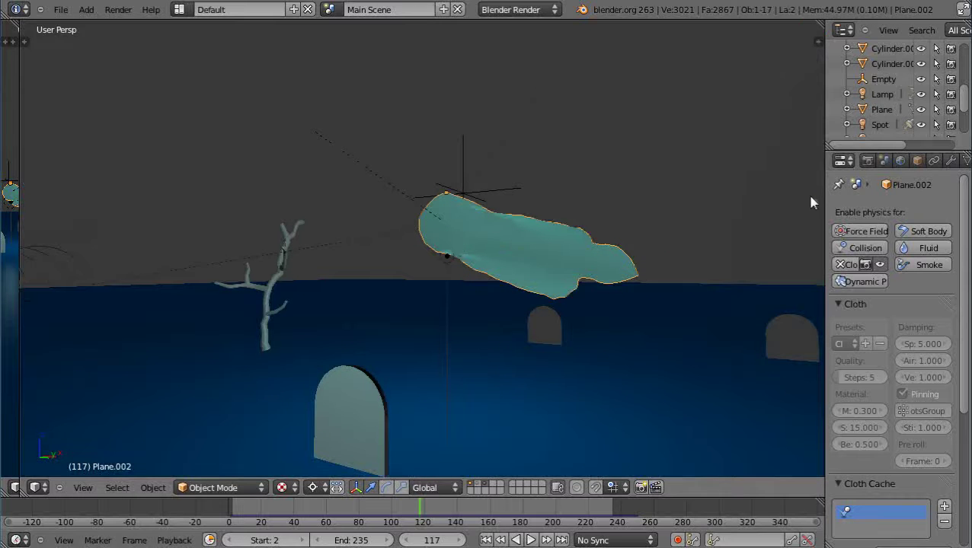
drag(823, 203, 749, 200)
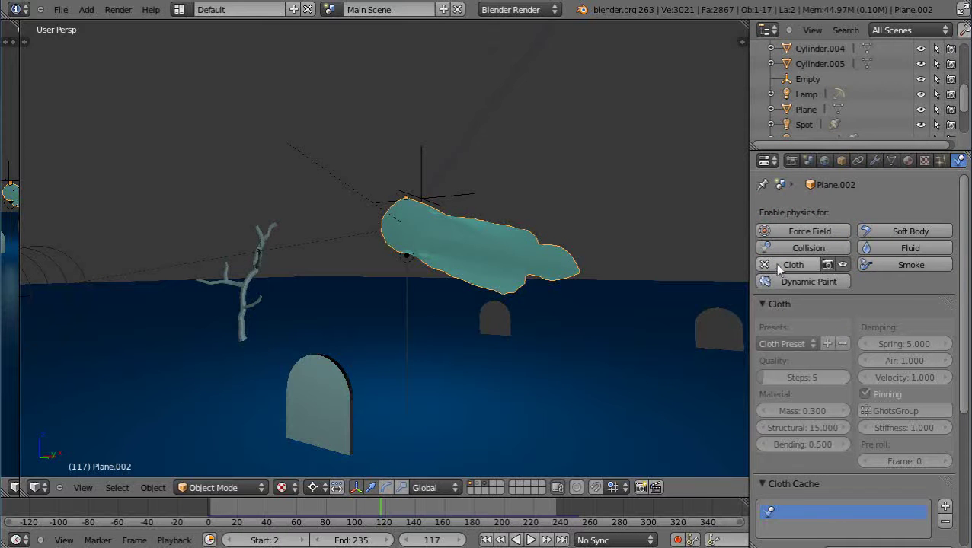
Review the cloth settings, briefly select the ground Plane, then reselect the ghost cloth Plane.002.
scroll(775, 264, down, 3)
scroll(793, 324, up, 2)
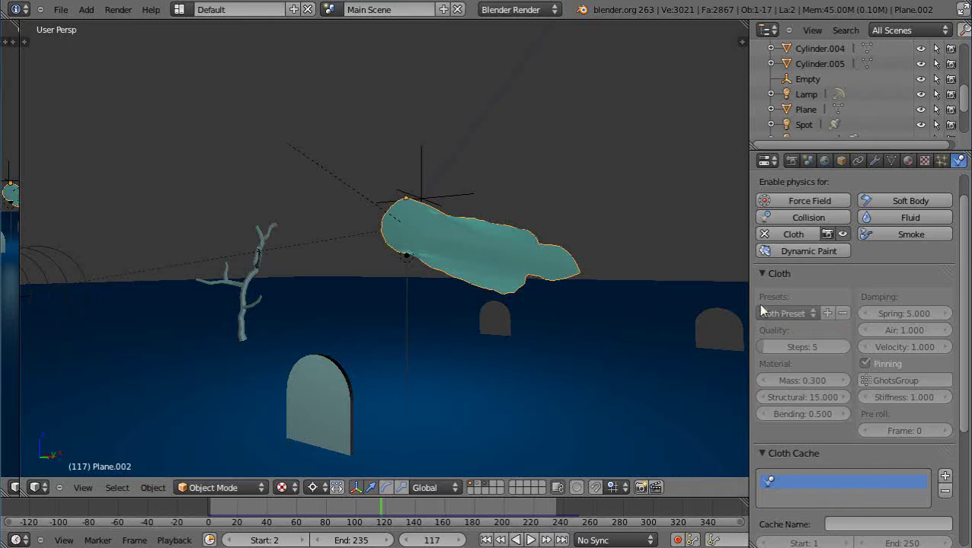
scroll(868, 336, down, 3)
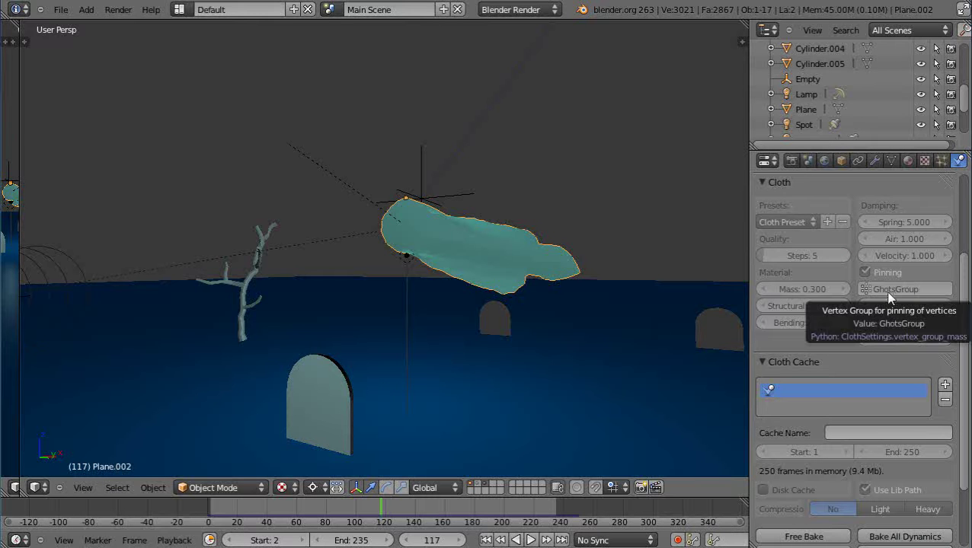
scroll(484, 326, up, 5)
scroll(481, 326, down, 8)
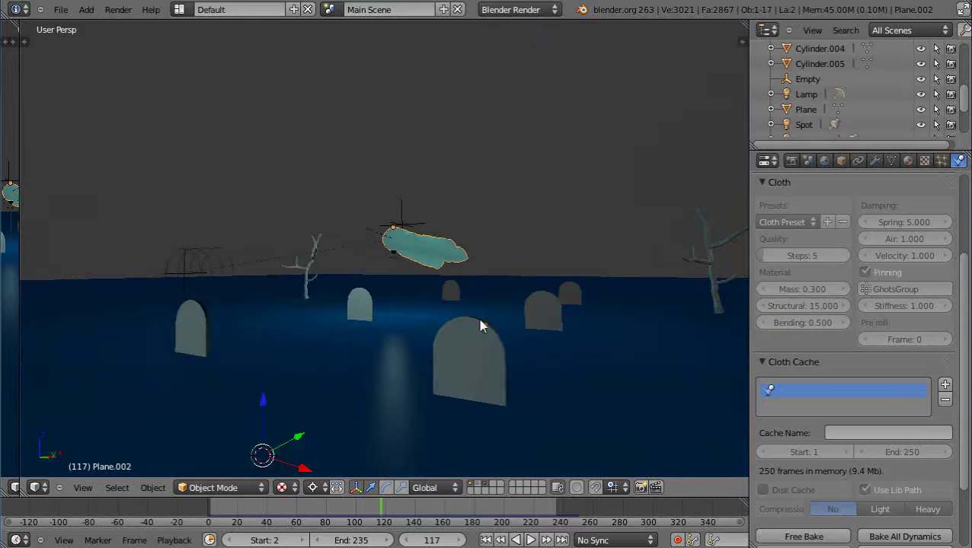
scroll(435, 264, up, 4)
right_click(466, 340)
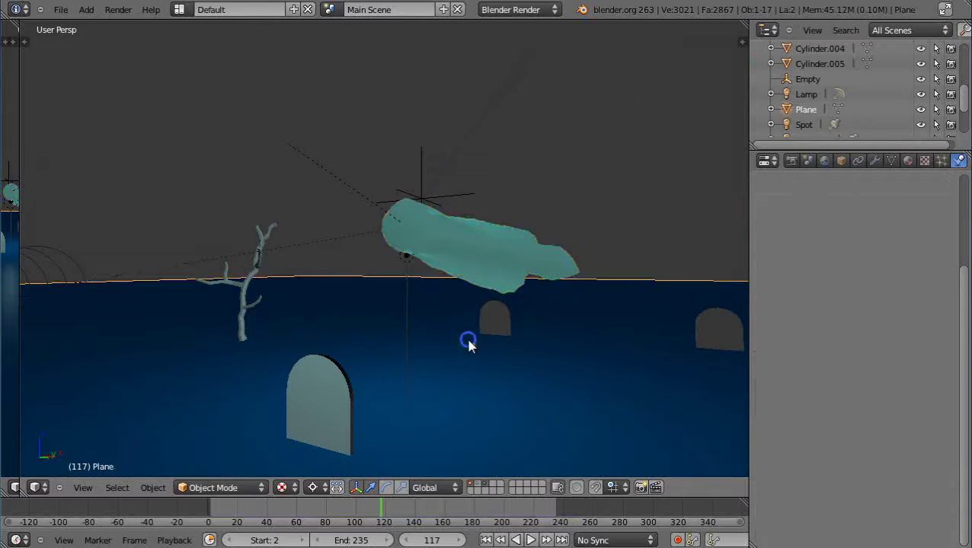
right_click(472, 268)
Keep GhotsGroup as the cloth pin group and show Plane.002's mesh data properties.
scroll(904, 400, down, 2)
scroll(904, 381, up, 1)
click(903, 259)
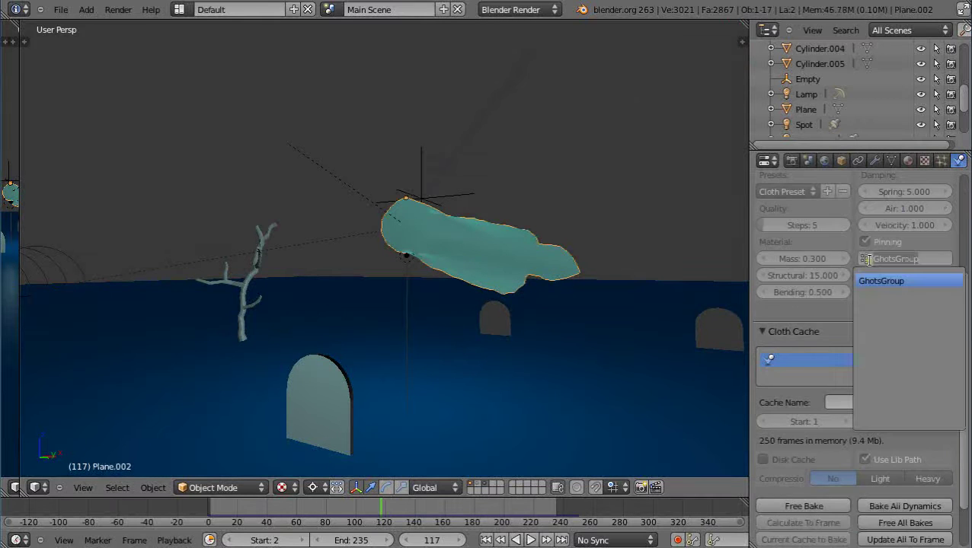
click(681, 397)
click(865, 242)
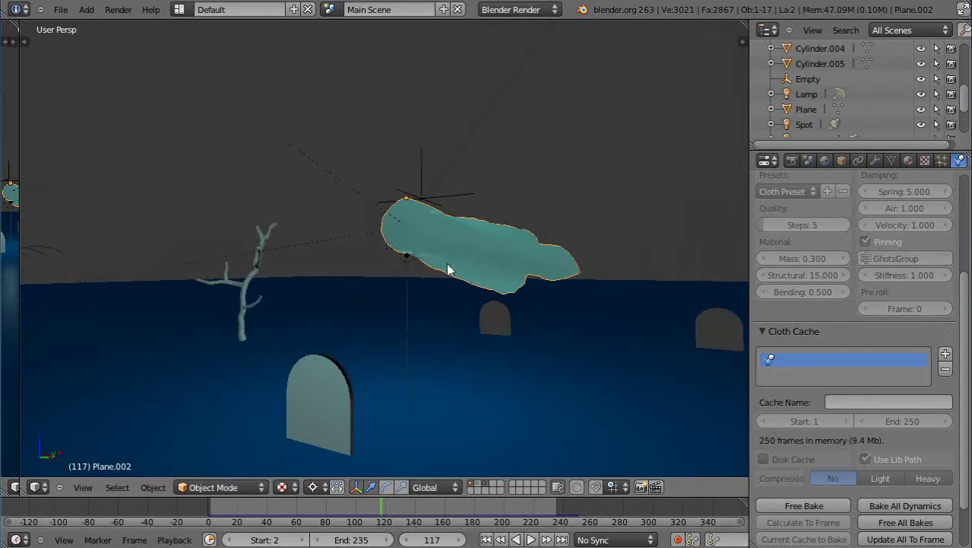
click(890, 161)
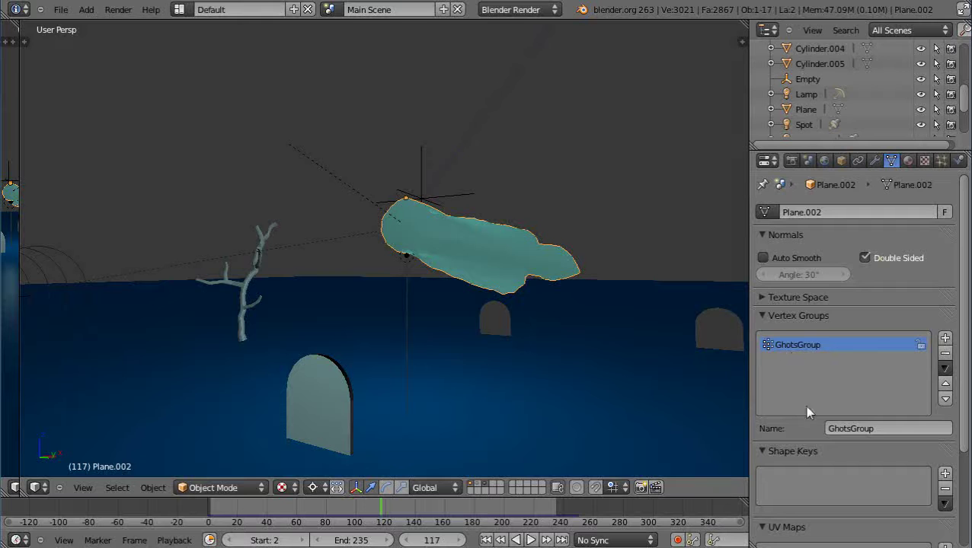
key(Tab)
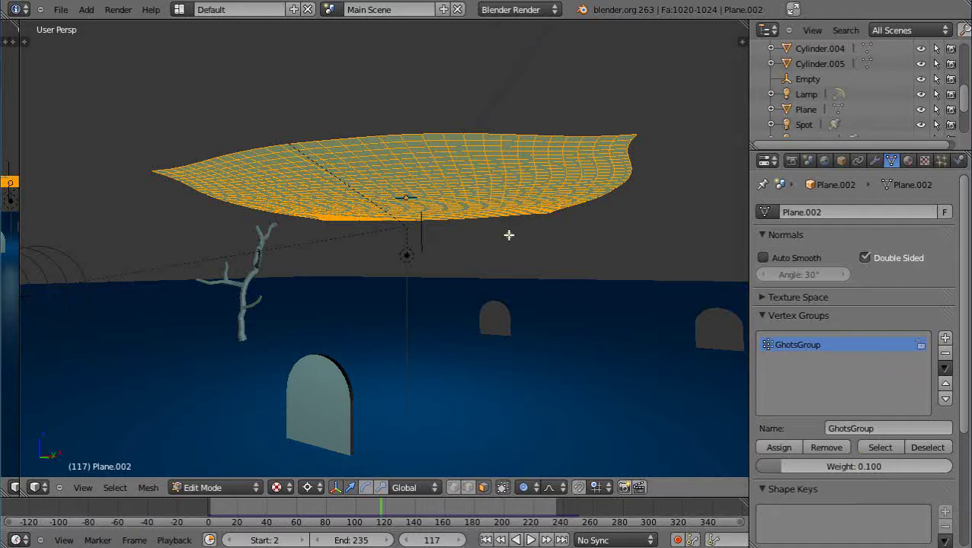
middle_drag(521, 264, 520, 269)
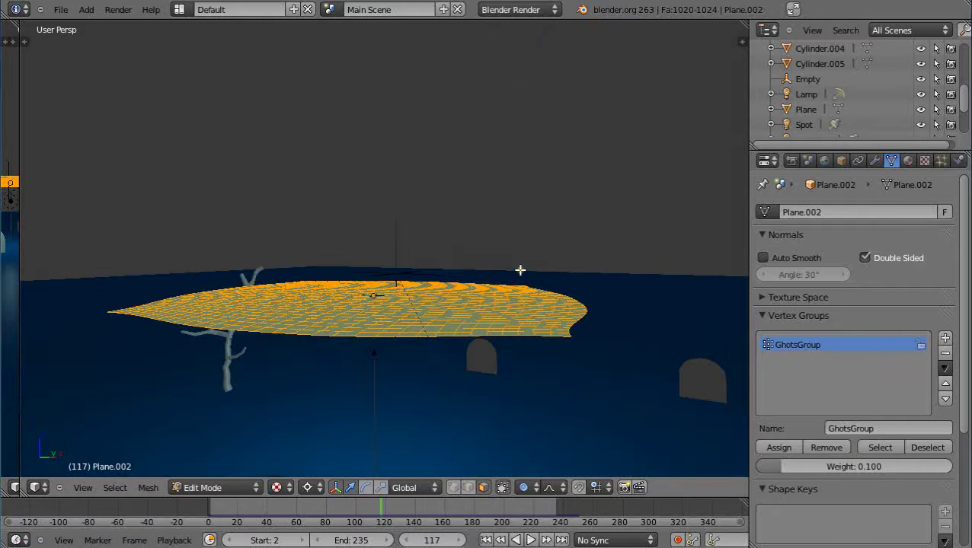
middle_drag(463, 277, 495, 418)
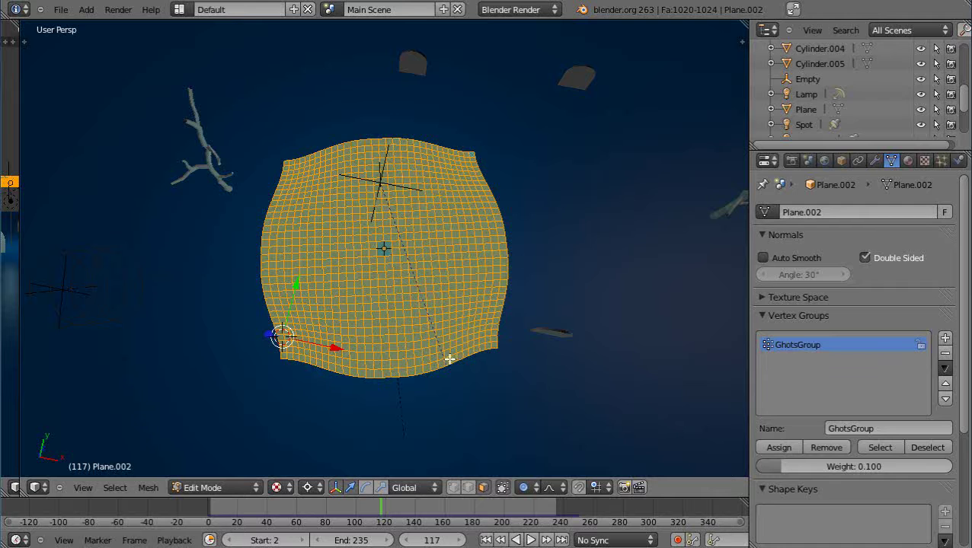
middle_drag(447, 358, 501, 464)
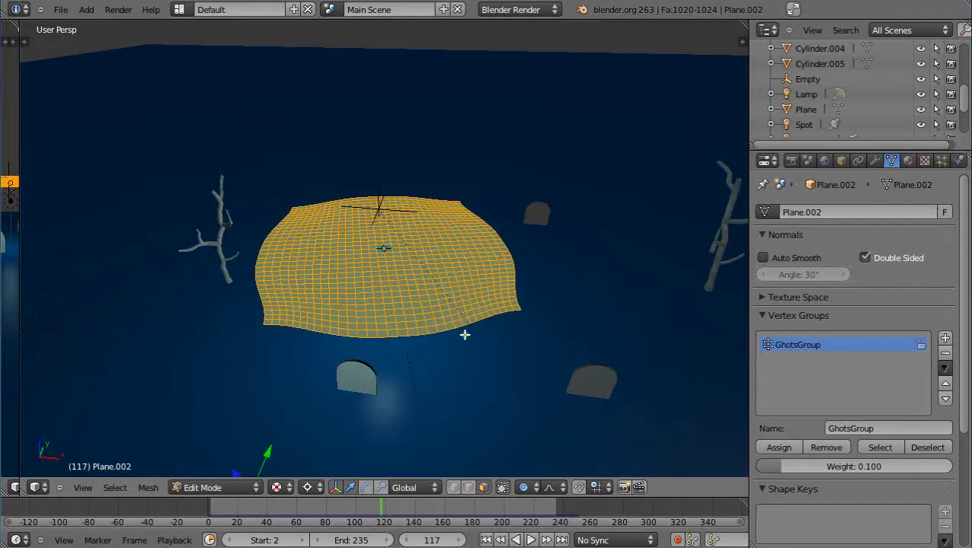
mouse_move(464, 333)
middle_down()
mouse_move(460, 269)
mouse_move(471, 317)
mouse_move(460, 314)
middle_up()
scroll(465, 314, up, 2)
key(Tab)
scroll(454, 304, up, 3)
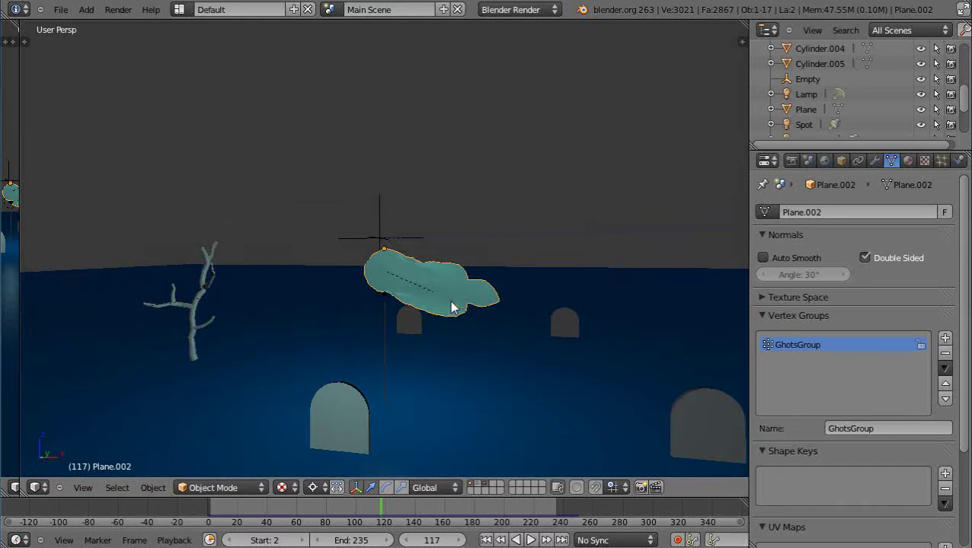
Show Plane.002's pale cyan material with Emit 0.25 and pan the view down-left over the scene.
click(907, 160)
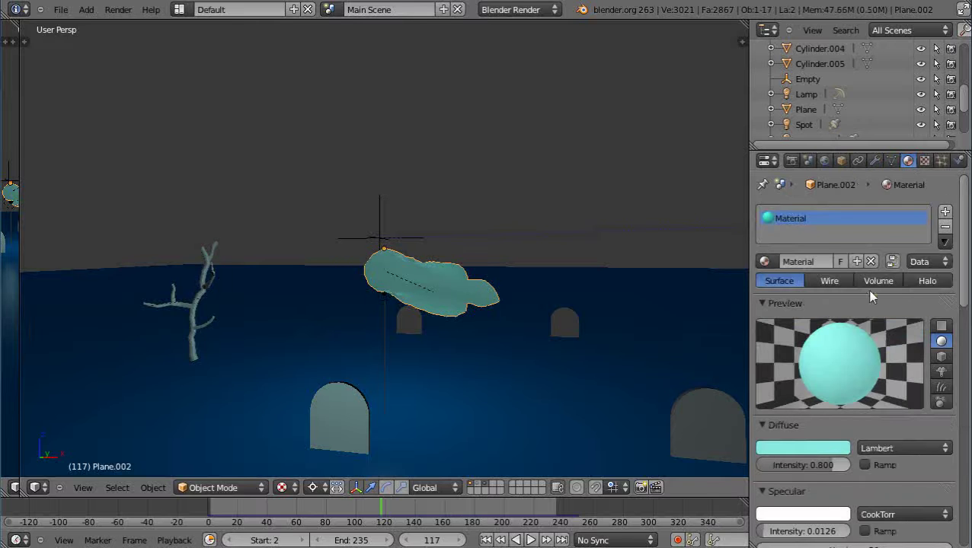
scroll(866, 289, down, 2)
scroll(593, 276, down, 5)
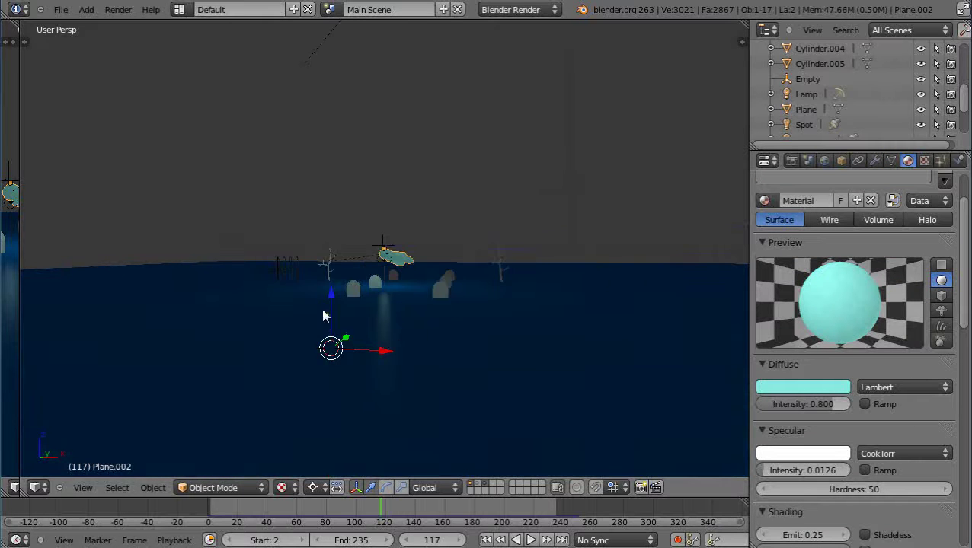
scroll(614, 333, up, 4)
scroll(614, 333, down, 3)
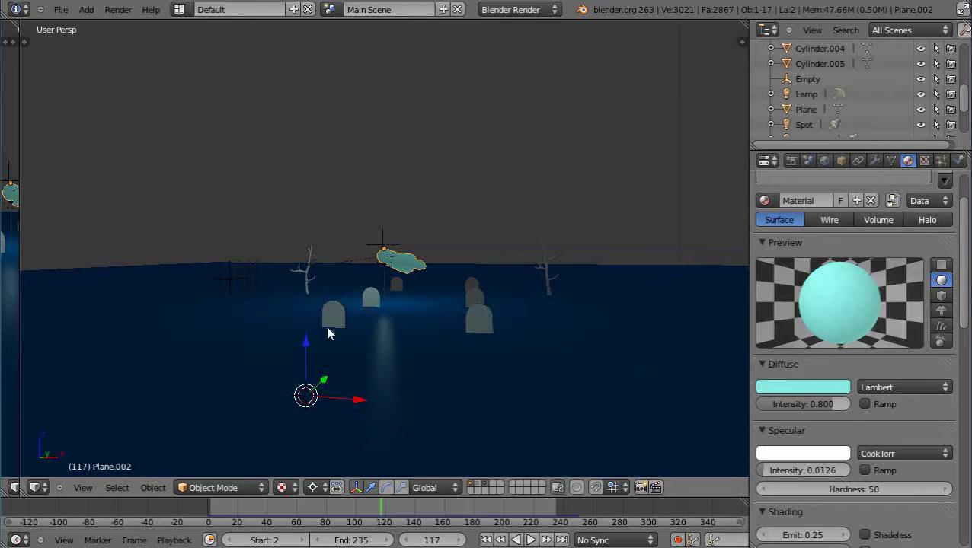
shift+middle_drag(550, 332, 431, 399)
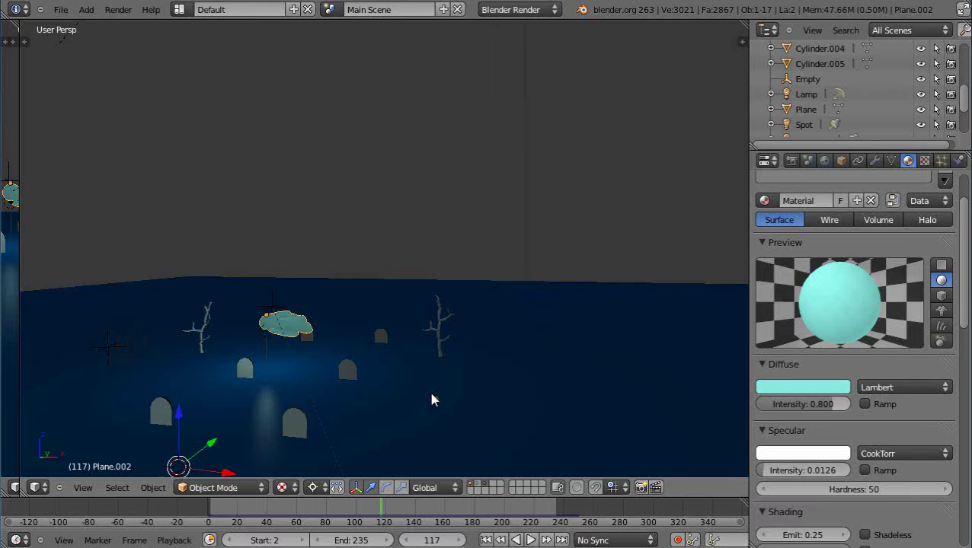
scroll(507, 325, down, 5)
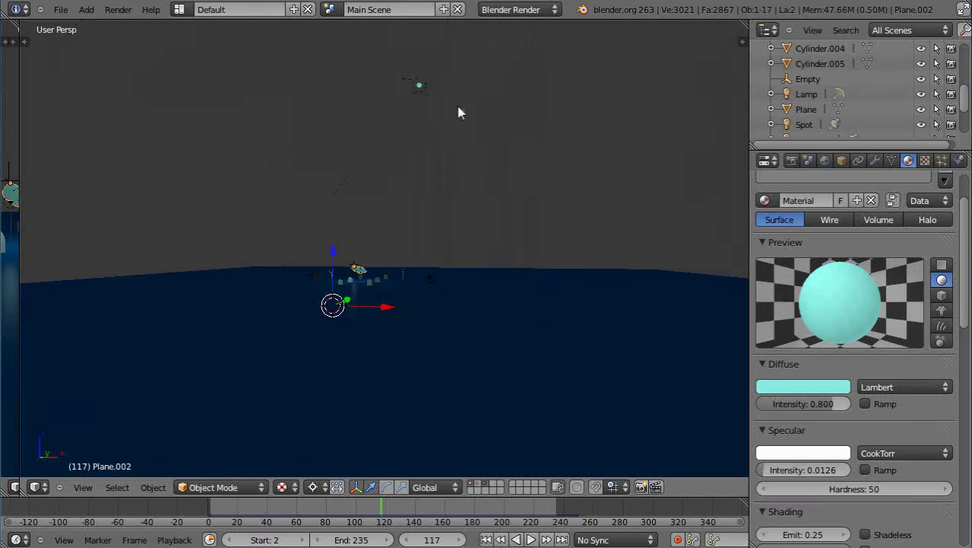
Select the Hemi Lamp (energy 0.100), then orbit from below and place the 3D cursor on the ghost.
right_click(418, 87)
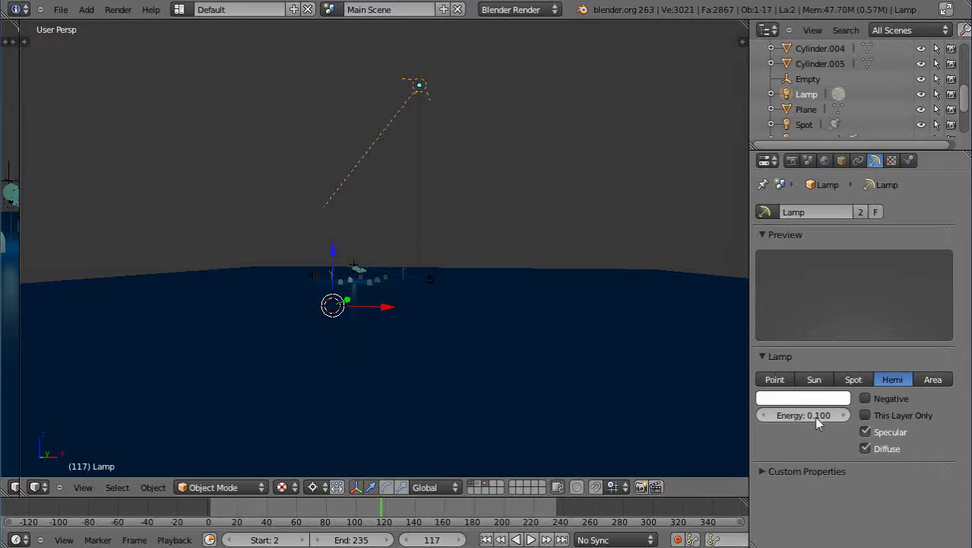
middle_drag(451, 253, 452, 334)
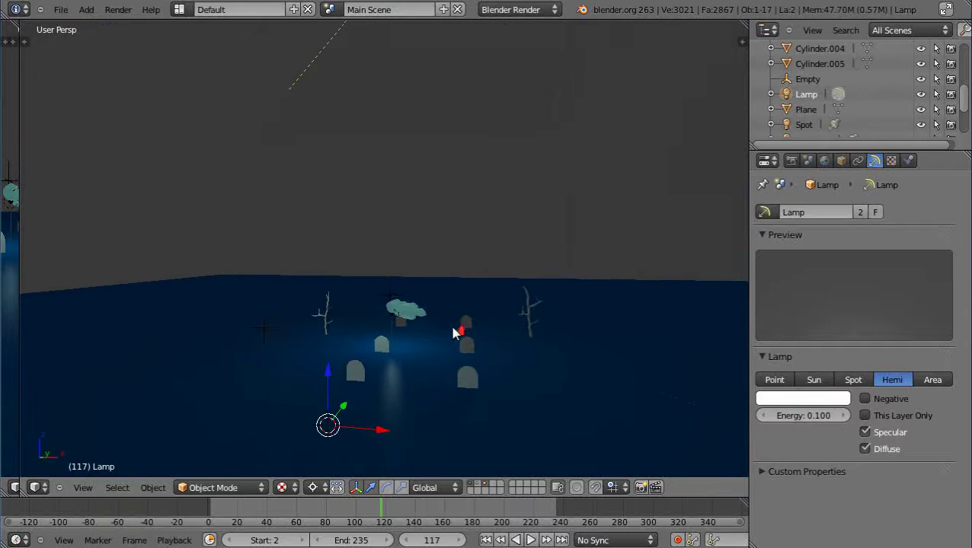
scroll(453, 333, up, 2)
middle_drag(393, 347, 417, 304)
scroll(417, 307, up, 2)
click(442, 313)
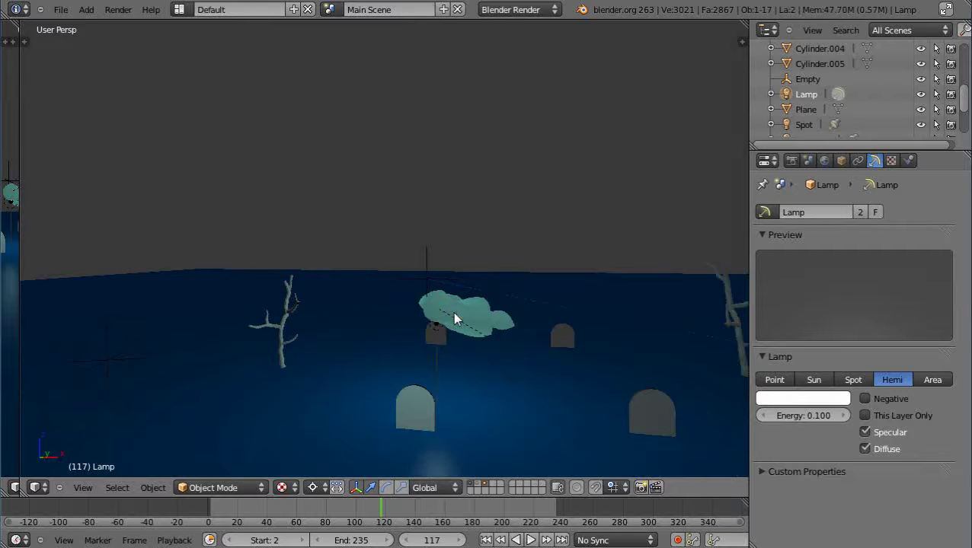
right_click(454, 314)
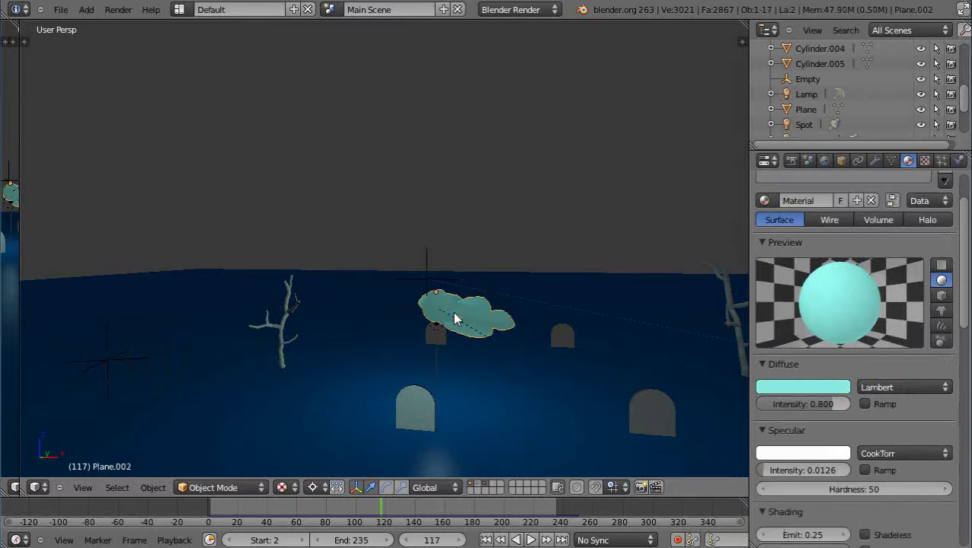
key(Tab)
middle_drag(455, 332, 397, 285)
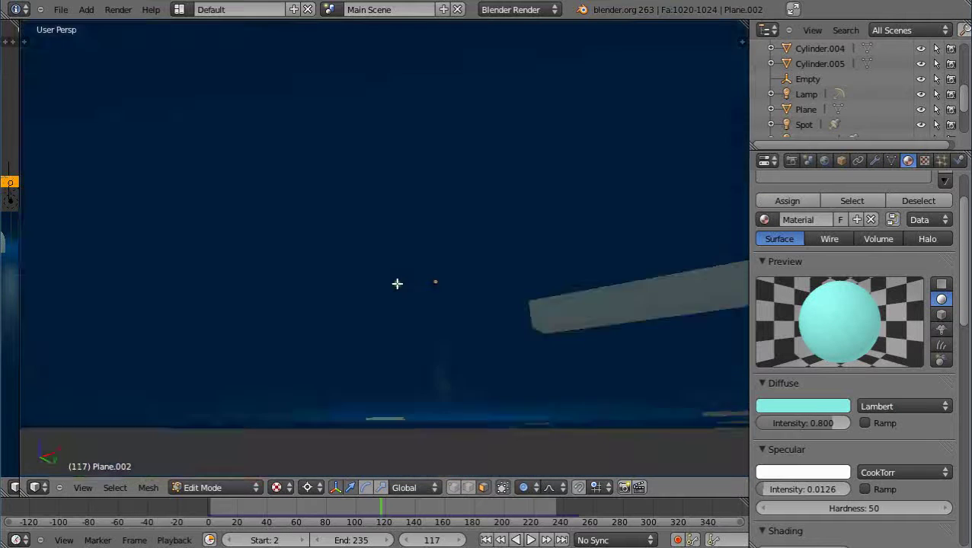
scroll(398, 287, down, 5)
scroll(477, 351, up, 1)
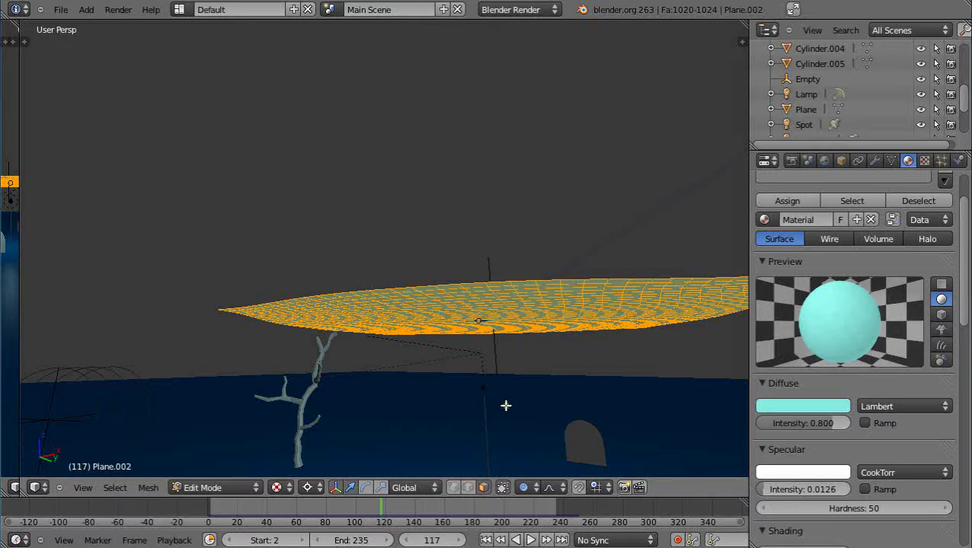
middle_drag(517, 396, 514, 384)
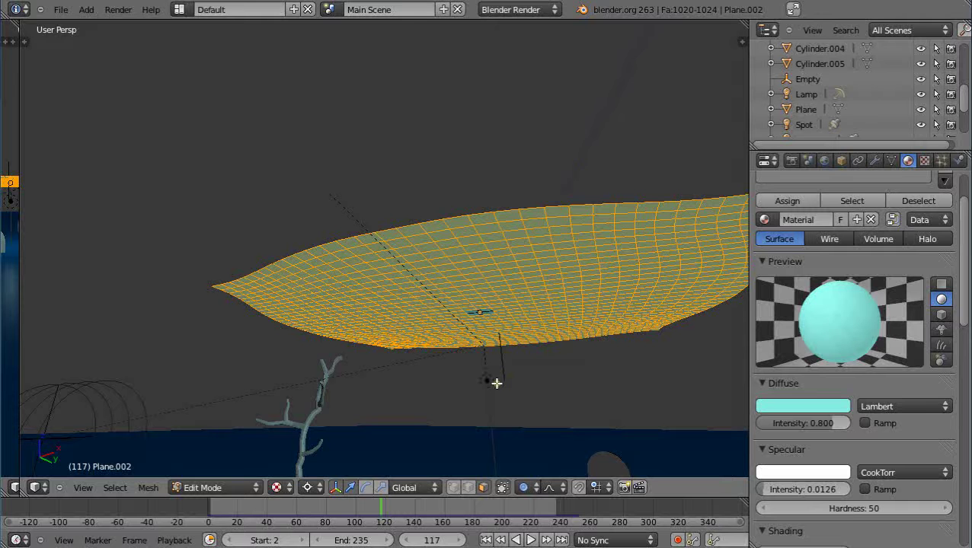
middle_drag(563, 356, 469, 348)
key(Tab)
right_click(464, 350)
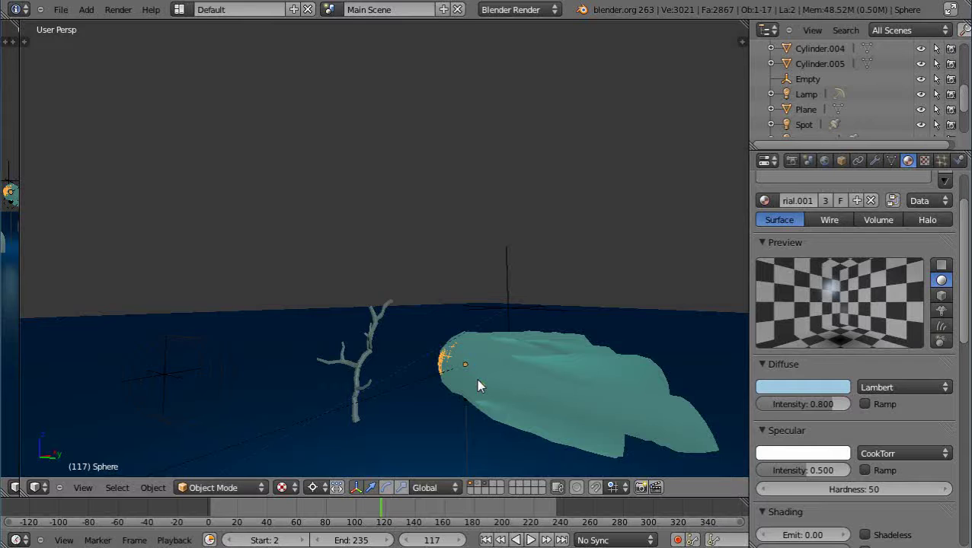
key(z)
scroll(479, 387, up, 1)
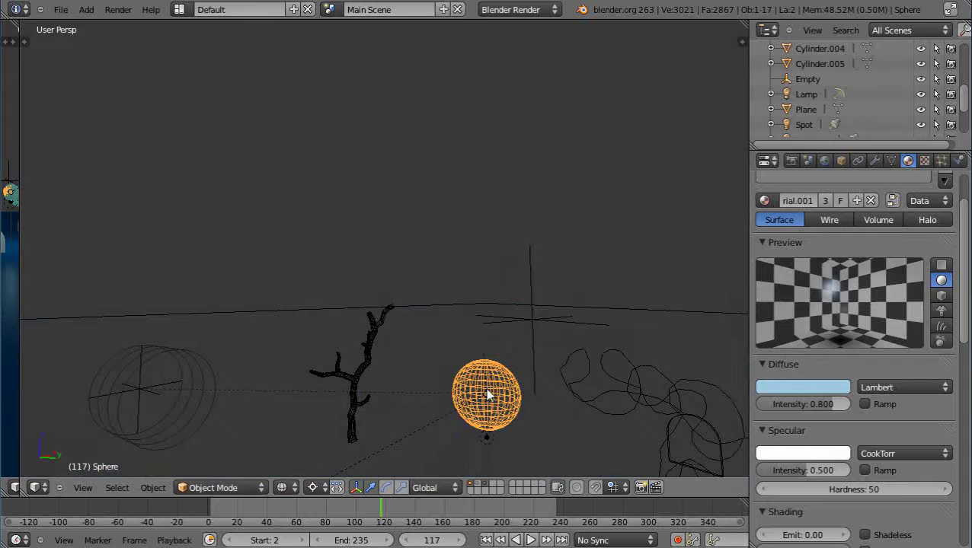
scroll(507, 404, up, 1)
mouse_move(510, 392)
middle_down()
mouse_move(495, 358)
mouse_move(505, 385)
middle_up()
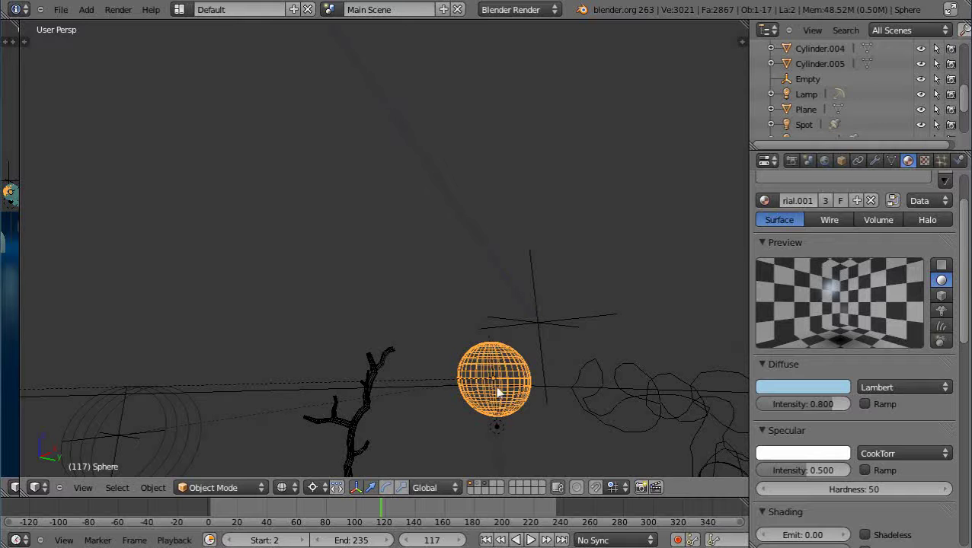
scroll(517, 386, down, 2)
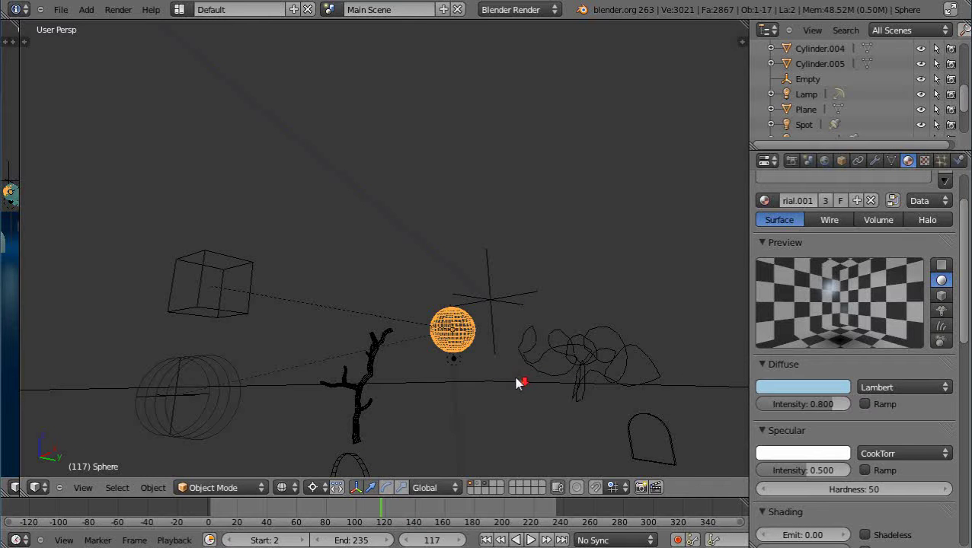
middle_drag(492, 366, 492, 375)
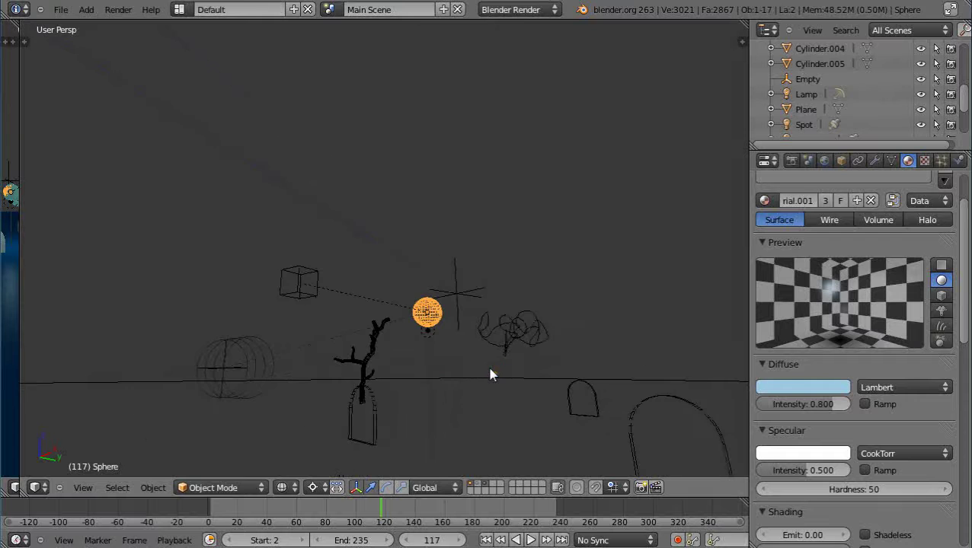
key(z)
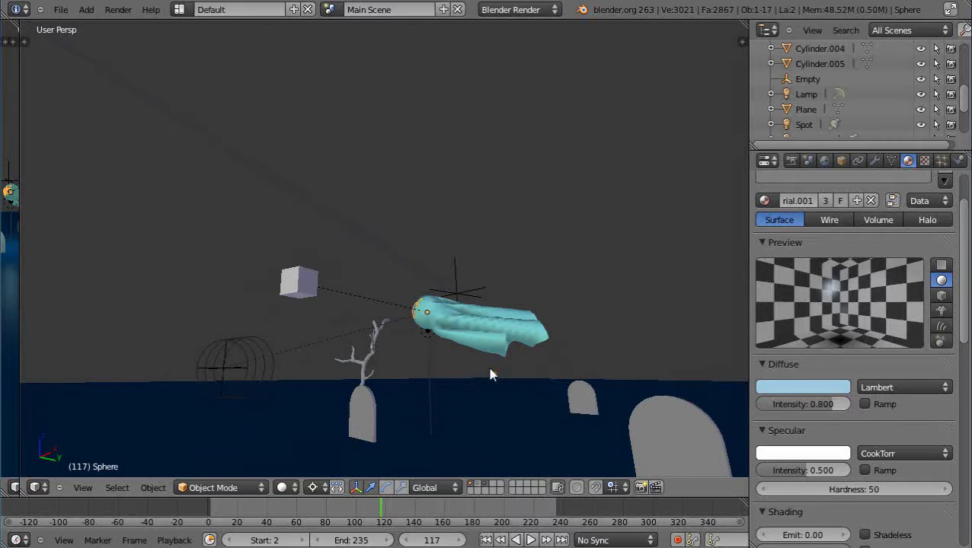
middle_drag(489, 371, 456, 328)
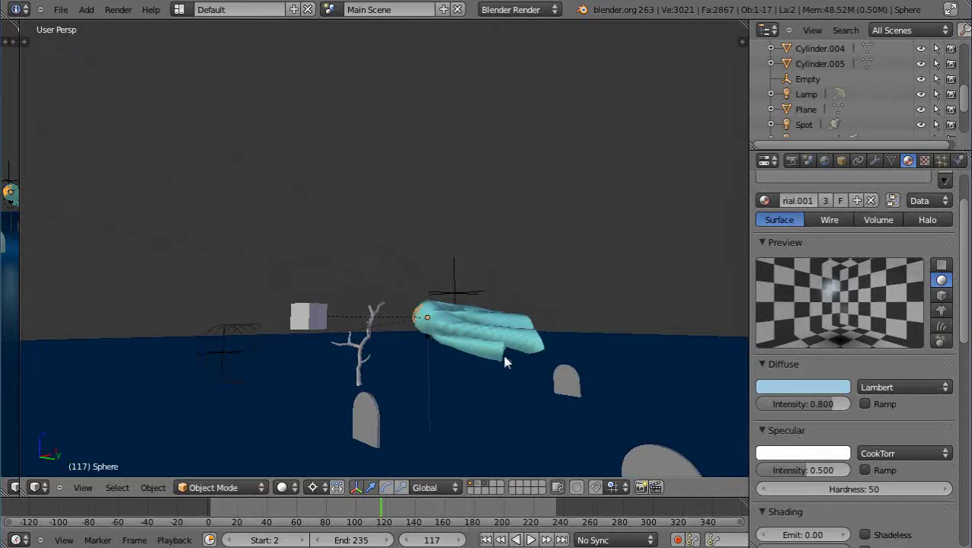
scroll(502, 368, up, 3)
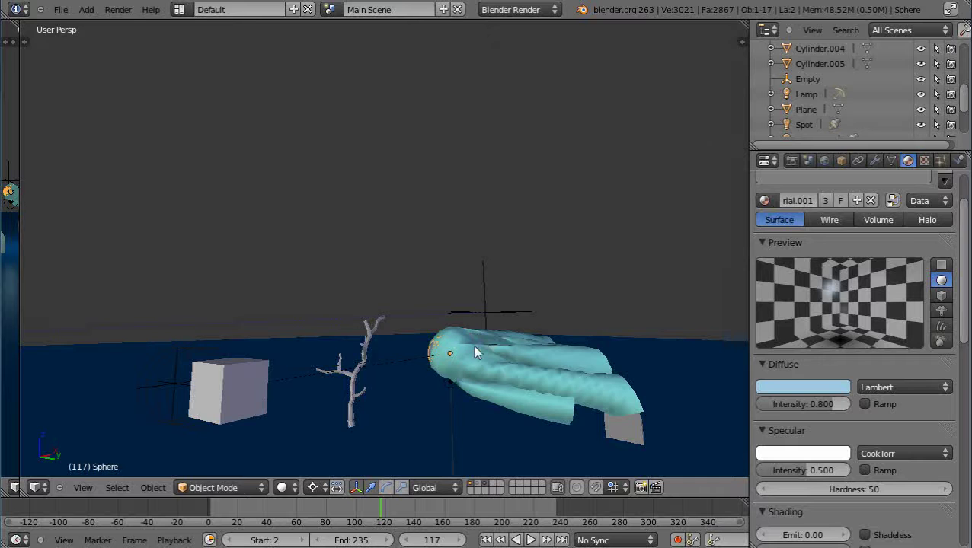
scroll(473, 345, down, 5)
scroll(470, 346, up, 3)
Select Plane.002 and bring its Raytrace transparency into view: alpha 0.815, IOR 1.000, depth 2.
scroll(471, 357, up, 2)
right_click(466, 358)
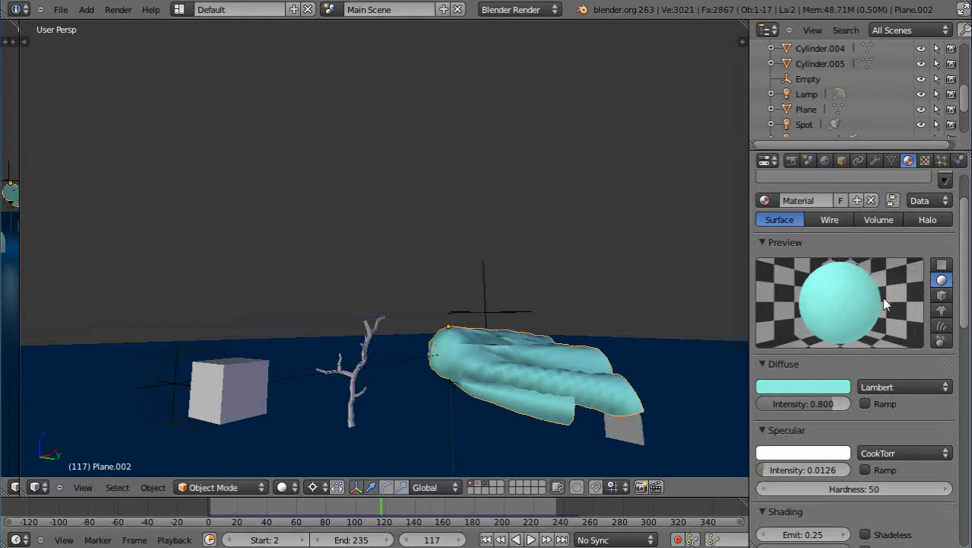
drag(961, 239, 957, 312)
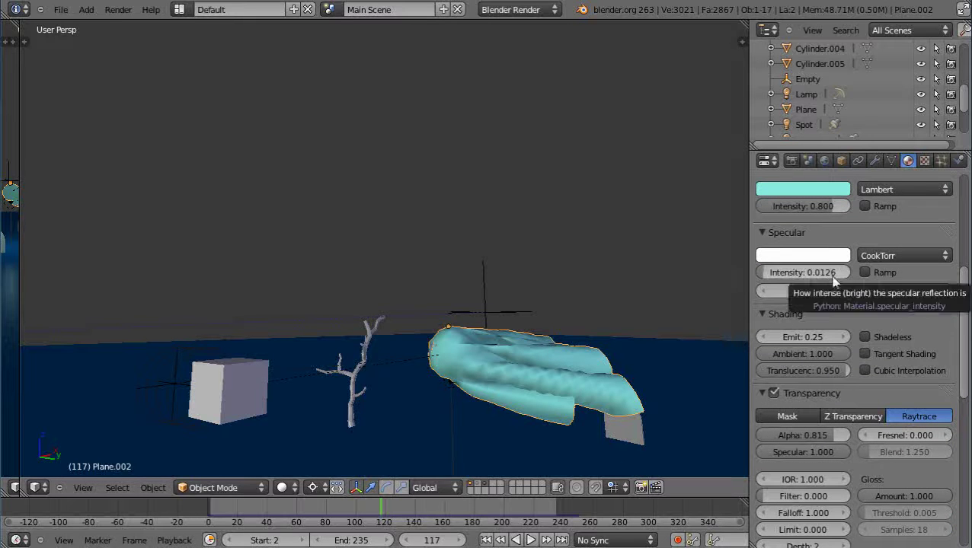
scroll(852, 364, down, 2)
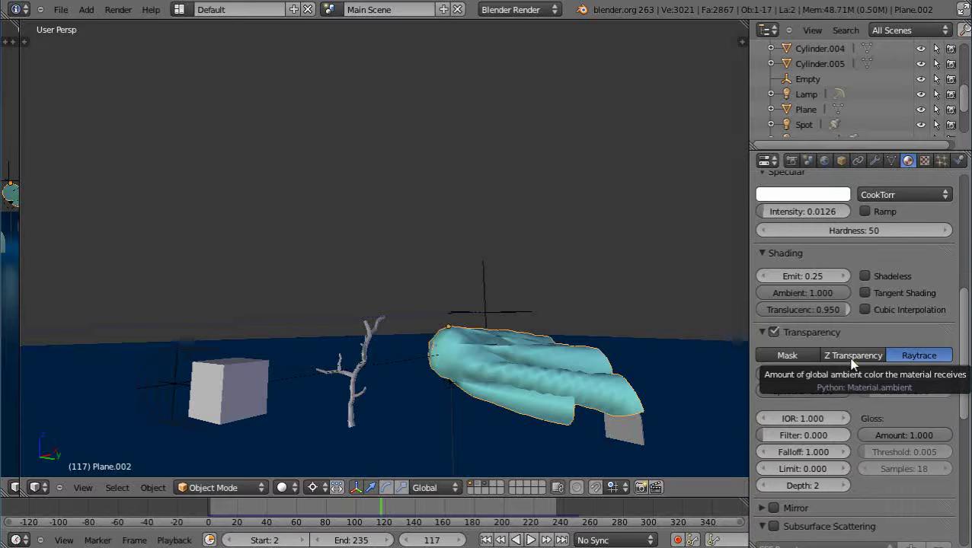
scroll(828, 301, down, 3)
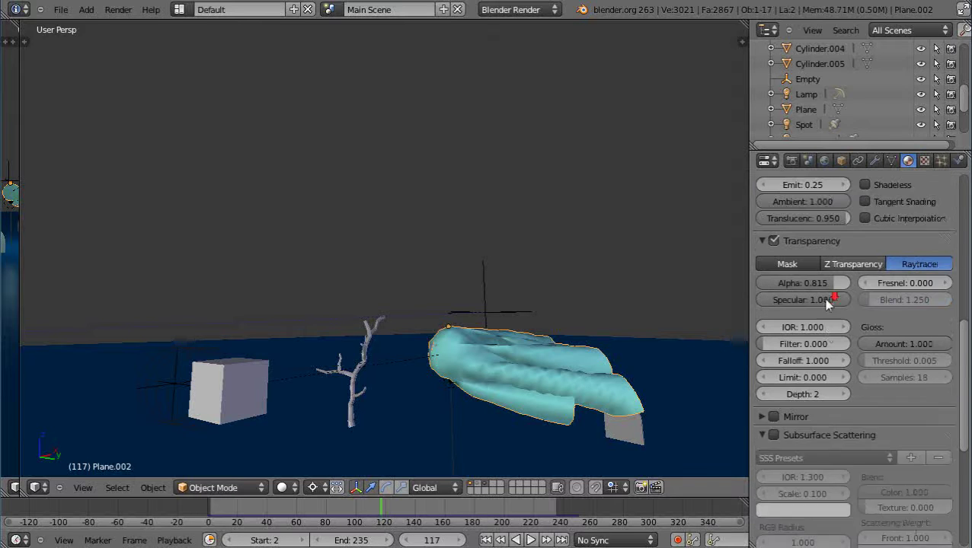
scroll(829, 302, down, 1)
scroll(824, 298, down, 4)
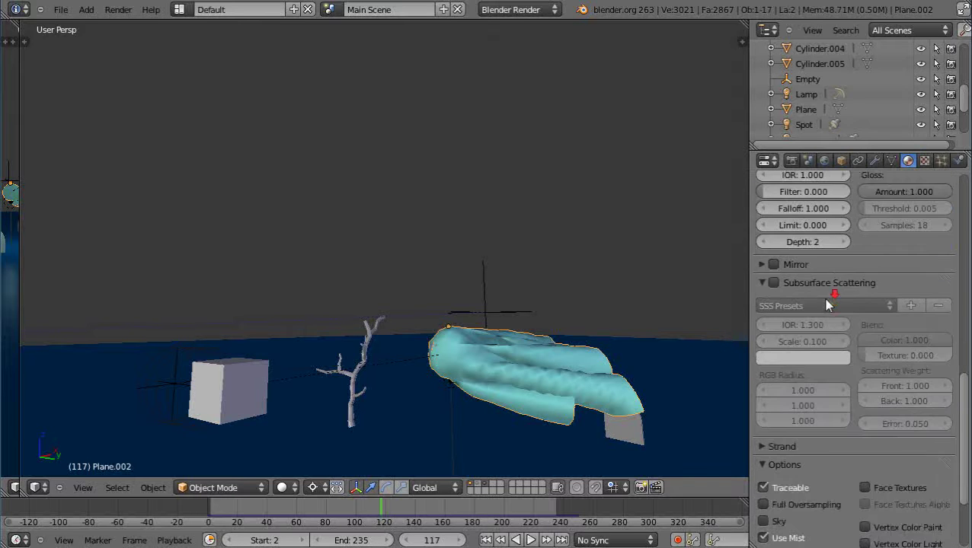
scroll(823, 299, down, 5)
Scroll back to the Shading settings with Emit 0.25, select the Empty briefly, then reselect Plane.002.
scroll(823, 298, up, 6)
scroll(824, 298, up, 3)
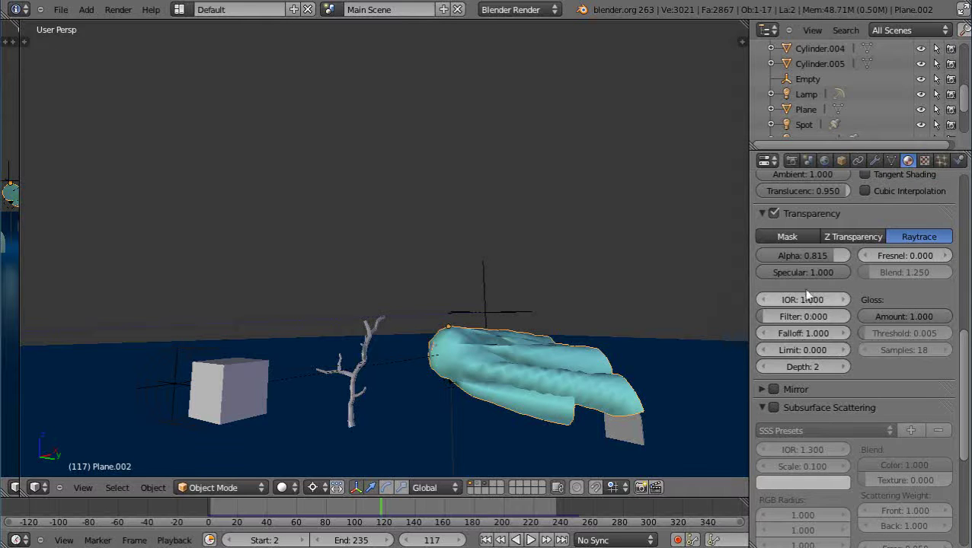
scroll(809, 290, up, 3)
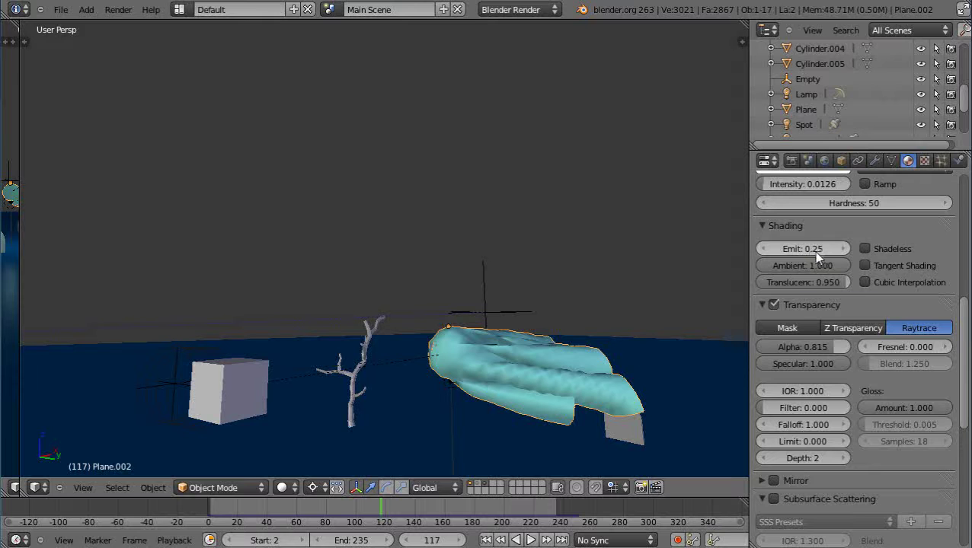
right_click(489, 363)
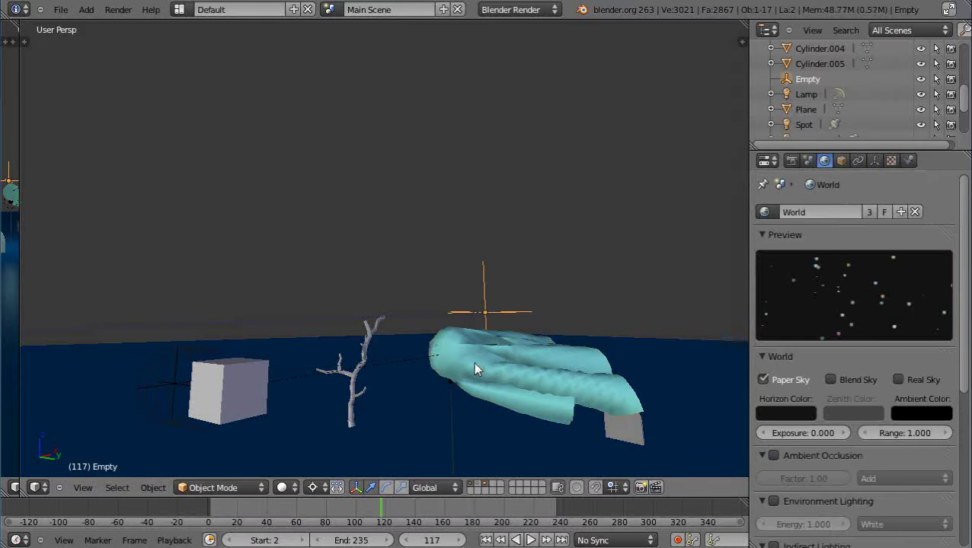
right_click(473, 362)
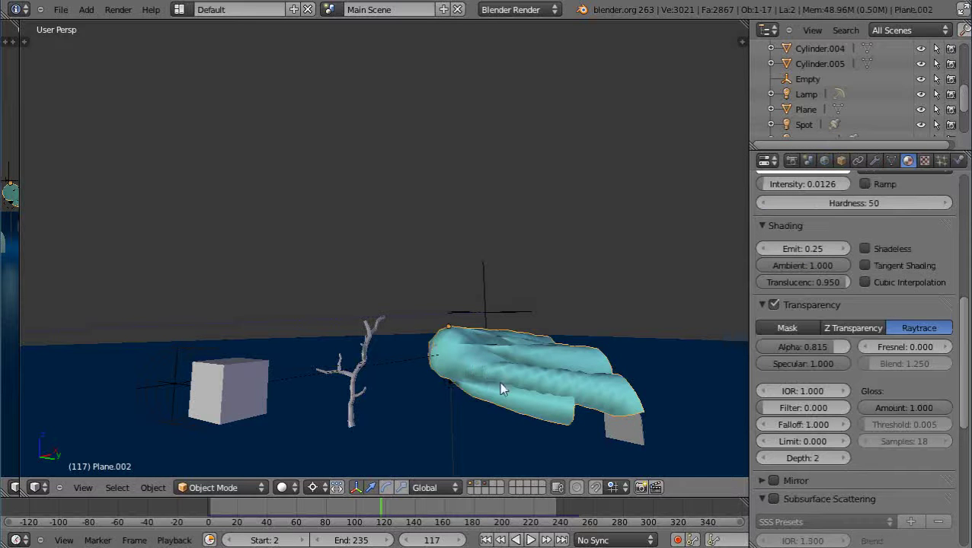
Preview the scene with rendered lighting and orbit lower around the teal ghost cloth.
middle_drag(512, 389, 400, 389)
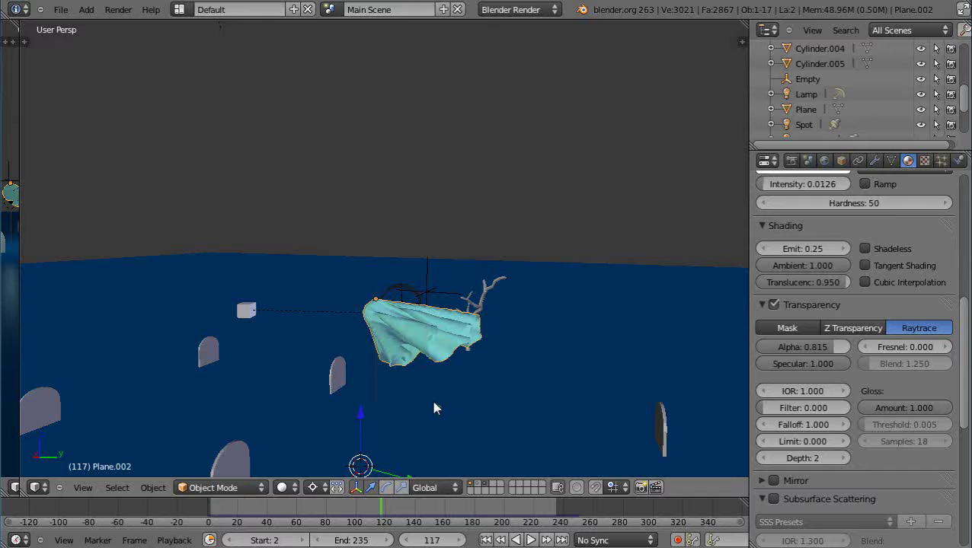
key(shift+z)
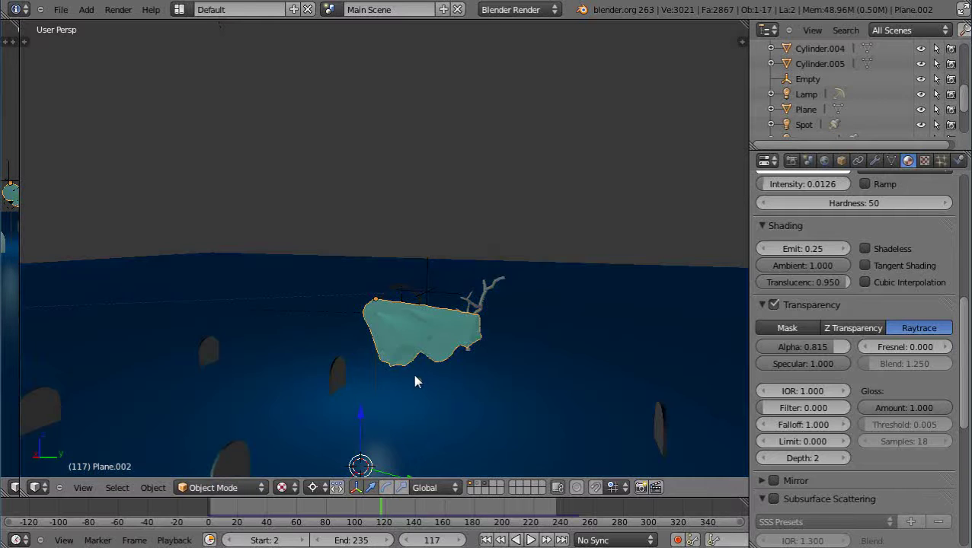
scroll(408, 373, down, 2)
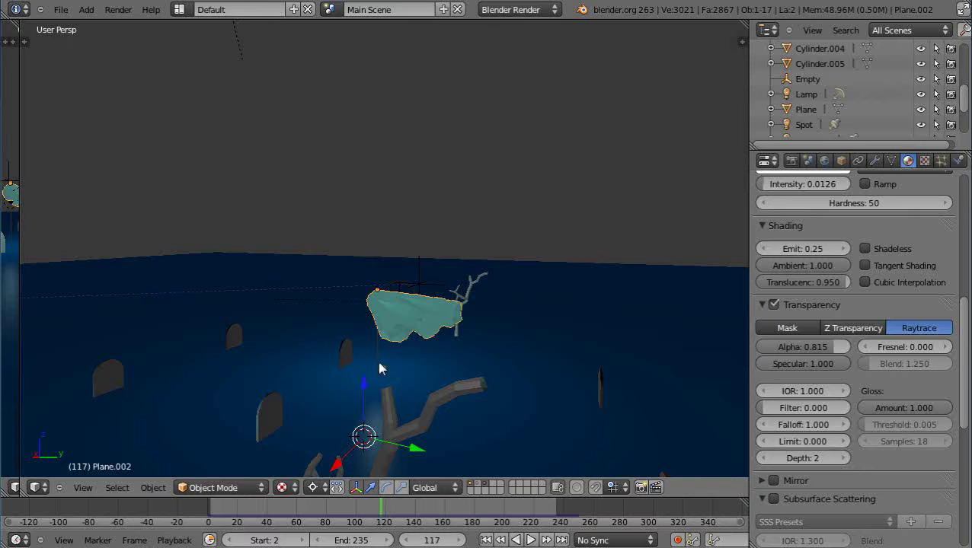
middle_drag(404, 397, 419, 397)
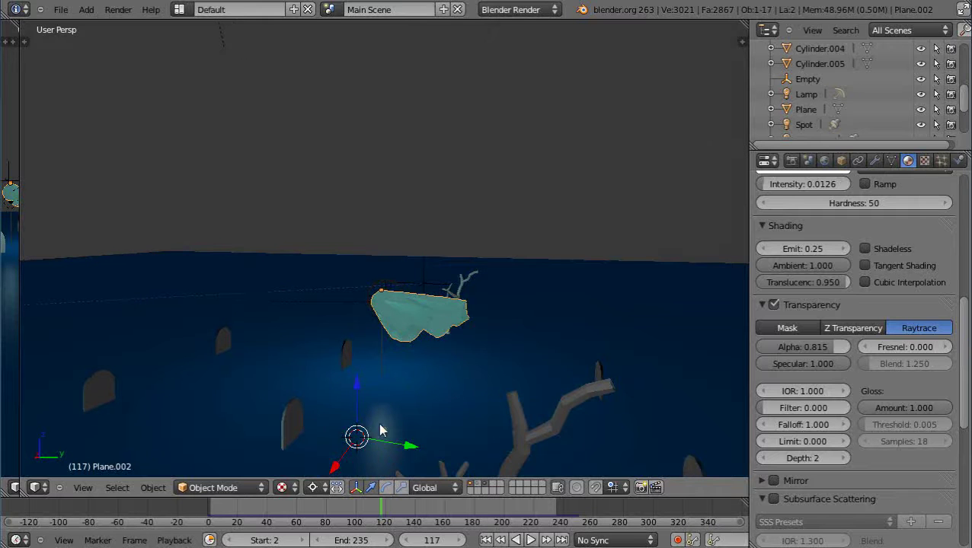
scroll(465, 421, up, 2)
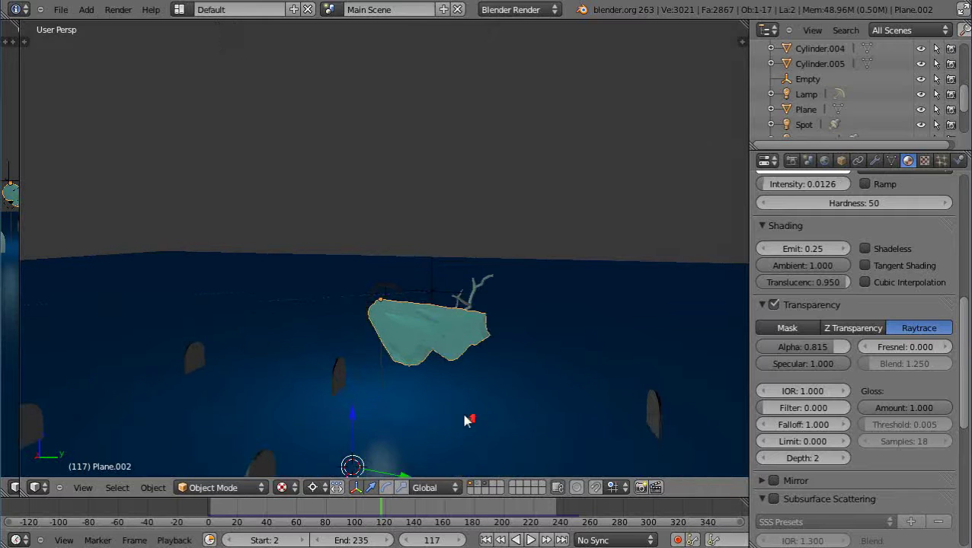
middle_drag(457, 431, 382, 386)
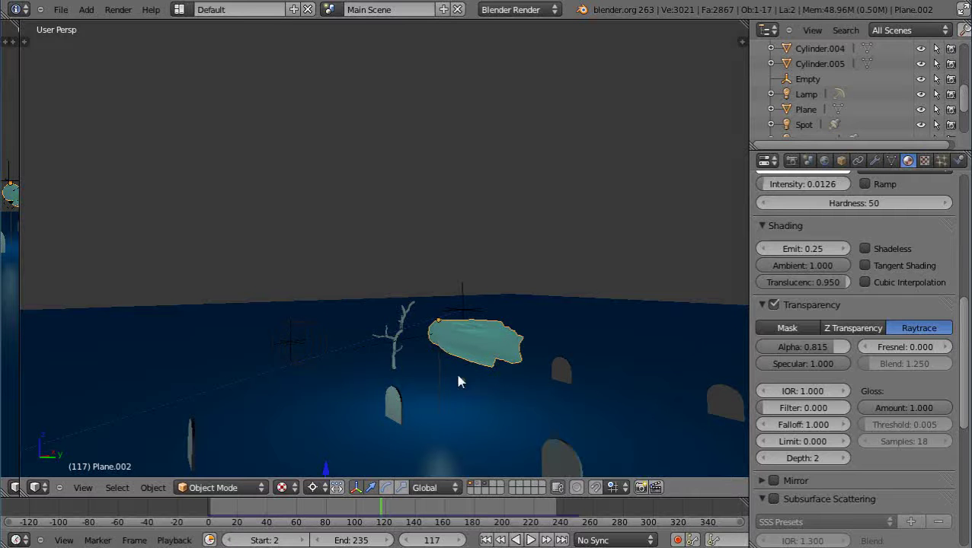
Select the wind field object Empty.001 and orbit the view around it.
right_click(309, 344)
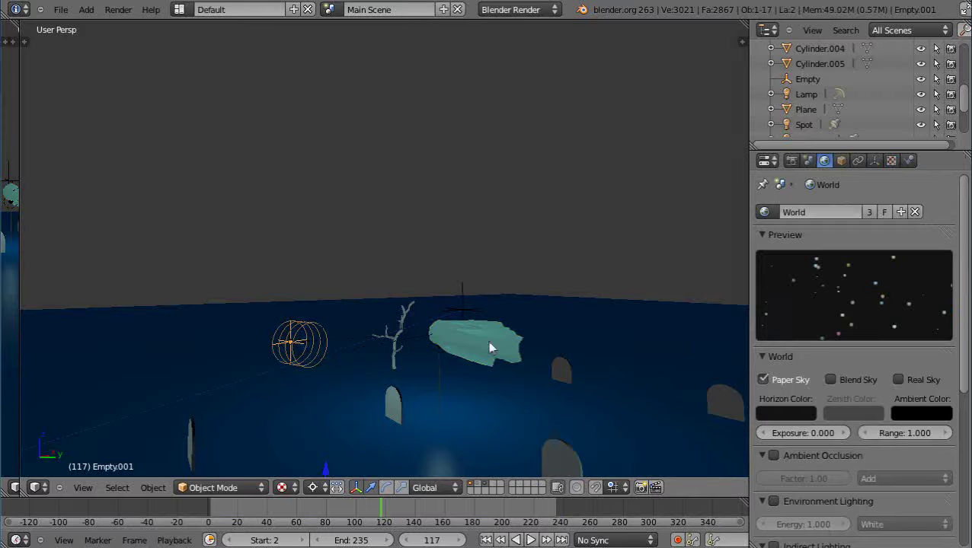
middle_drag(435, 379, 417, 405)
scroll(408, 397, up, 4)
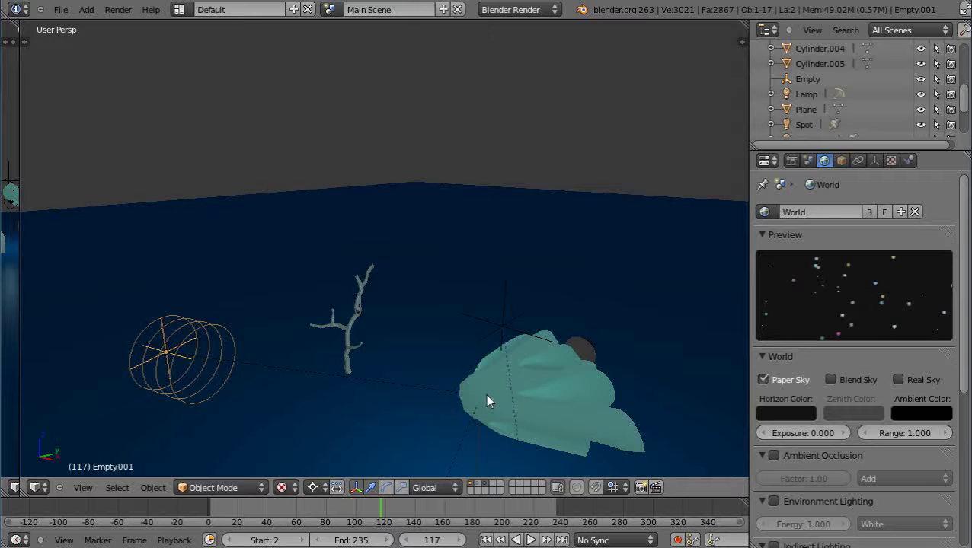
scroll(468, 412, down, 2)
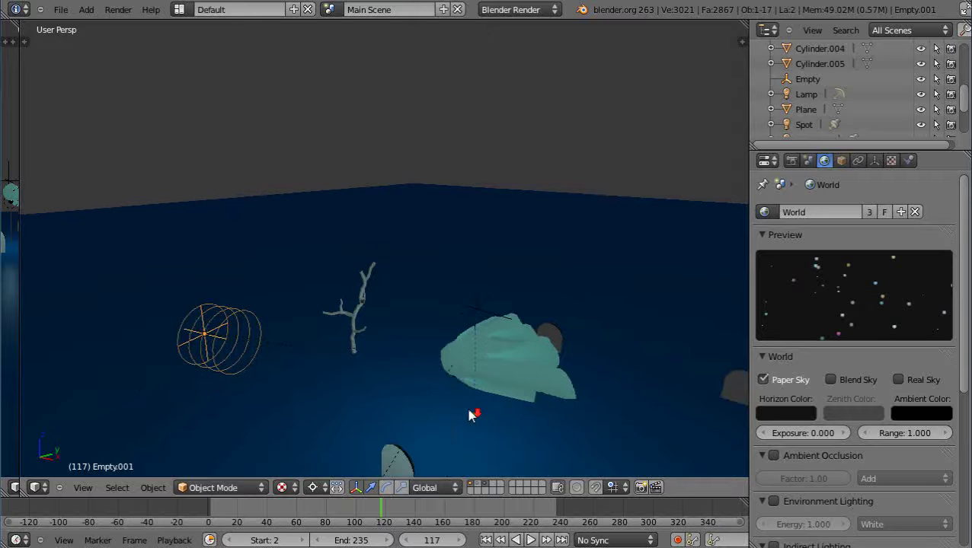
scroll(467, 408, down, 4)
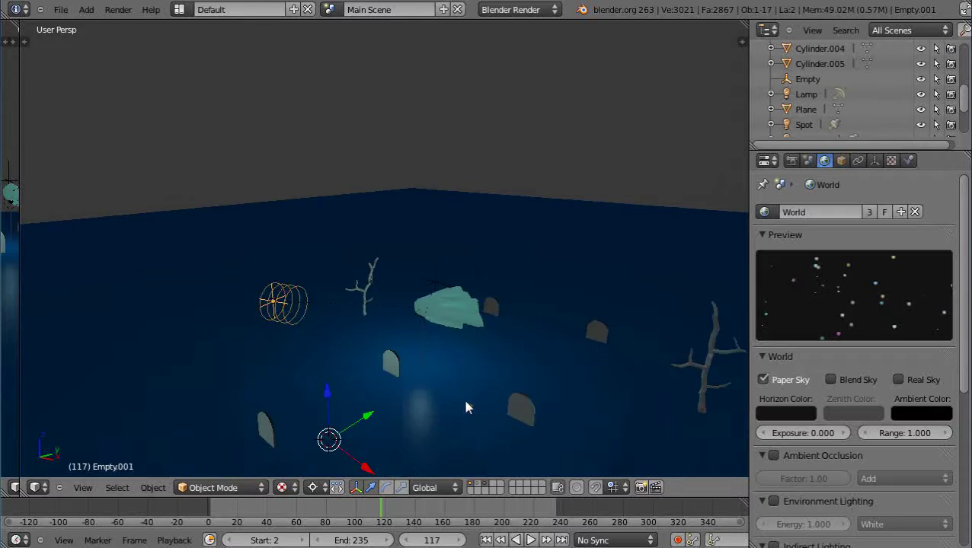
scroll(467, 408, up, 2)
Raise Empty.001 straight up along the Z axis, then orbit so the floor tilts.
key(g)
key(z)
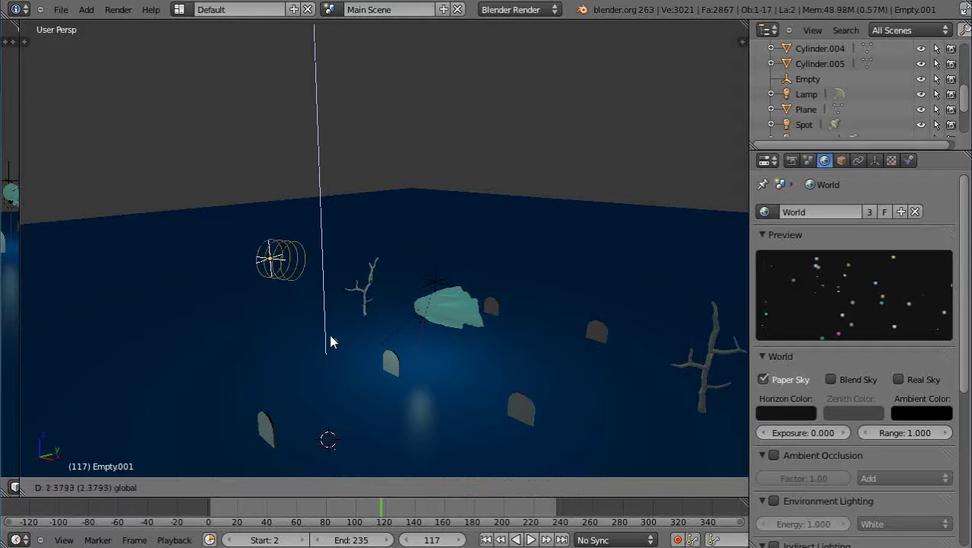
click(331, 374)
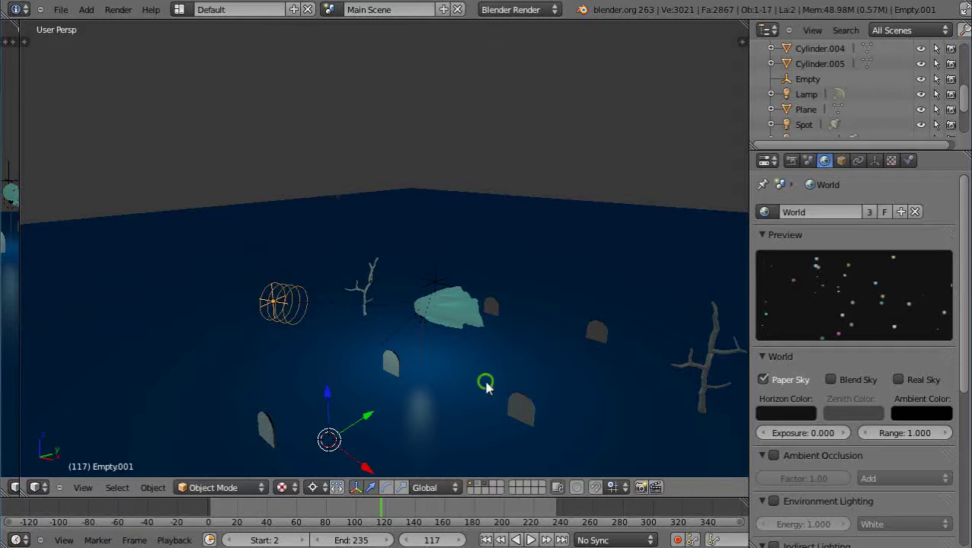
middle_drag(484, 383, 294, 375)
scroll(405, 339, down, 2)
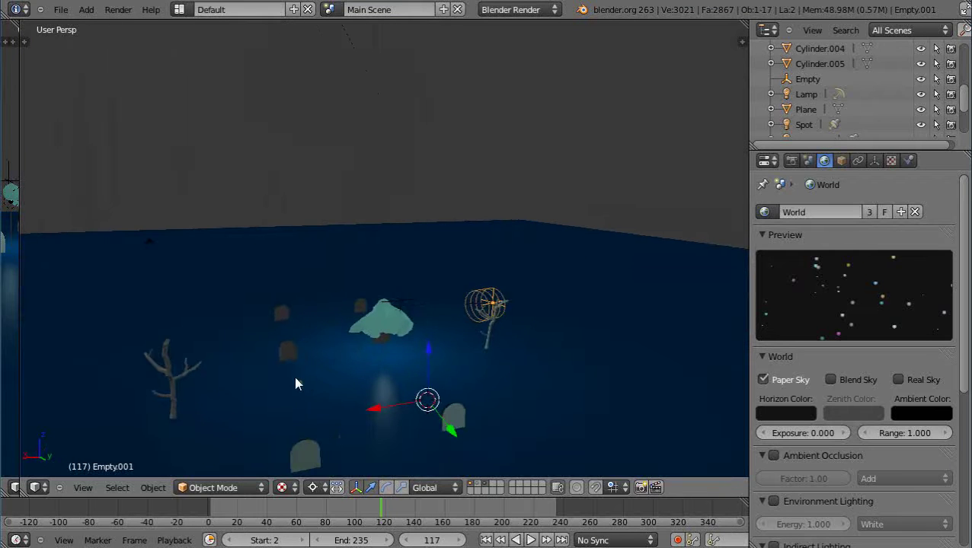
In wireframe, zoom in to select the small cube Cube.002, then return to solid shading.
right_click(148, 246)
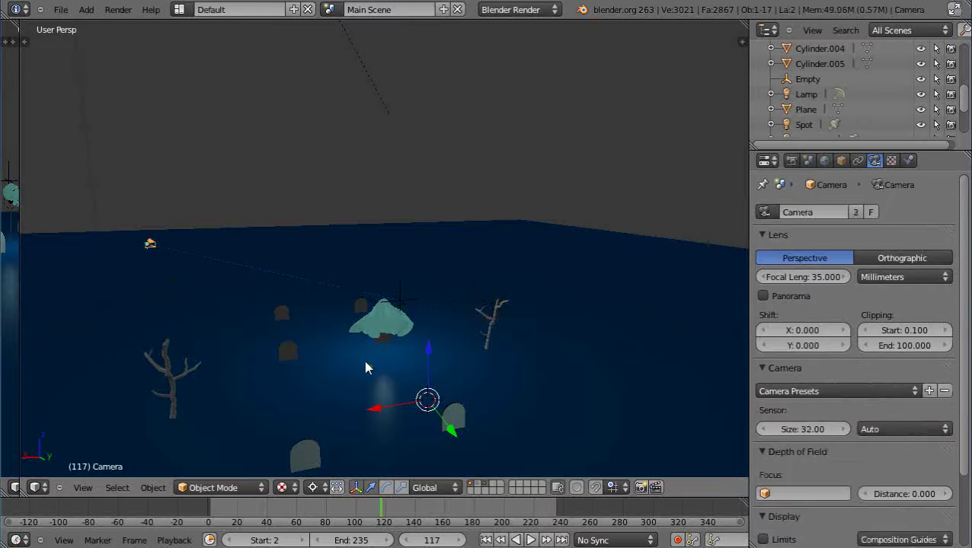
key(z)
scroll(412, 387, up, 1)
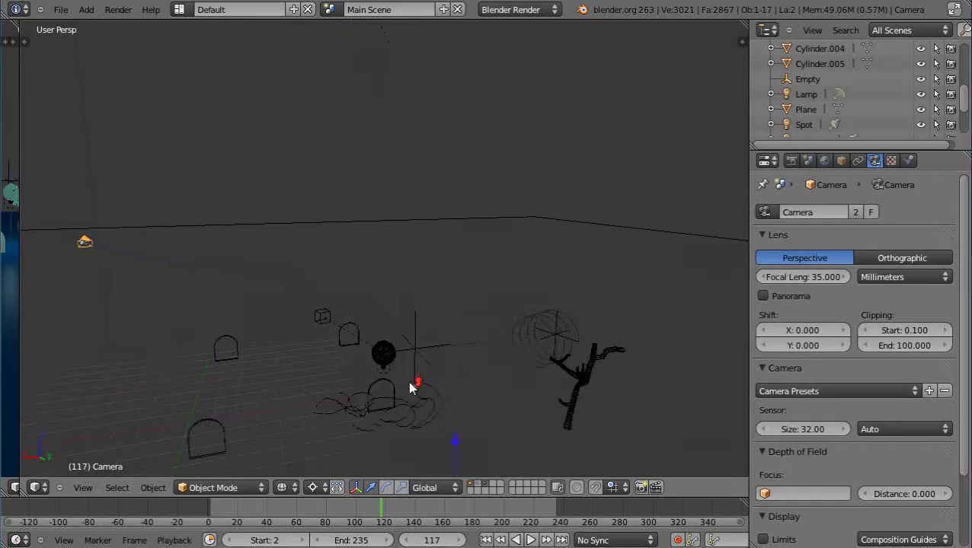
scroll(407, 381, up, 1)
right_click(315, 330)
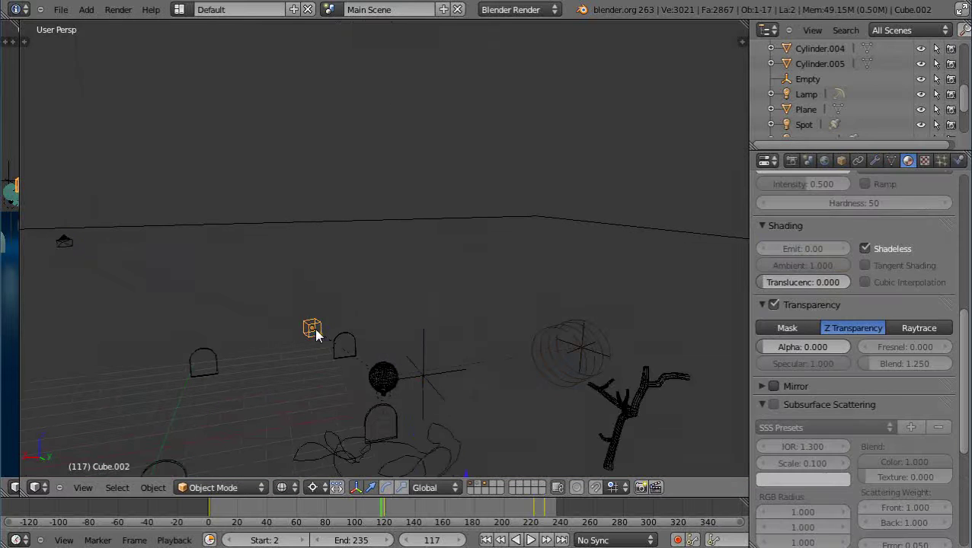
key(z)
Orbit around the ghost and cube to a higher view of the scene.
middle_drag(494, 404, 630, 390)
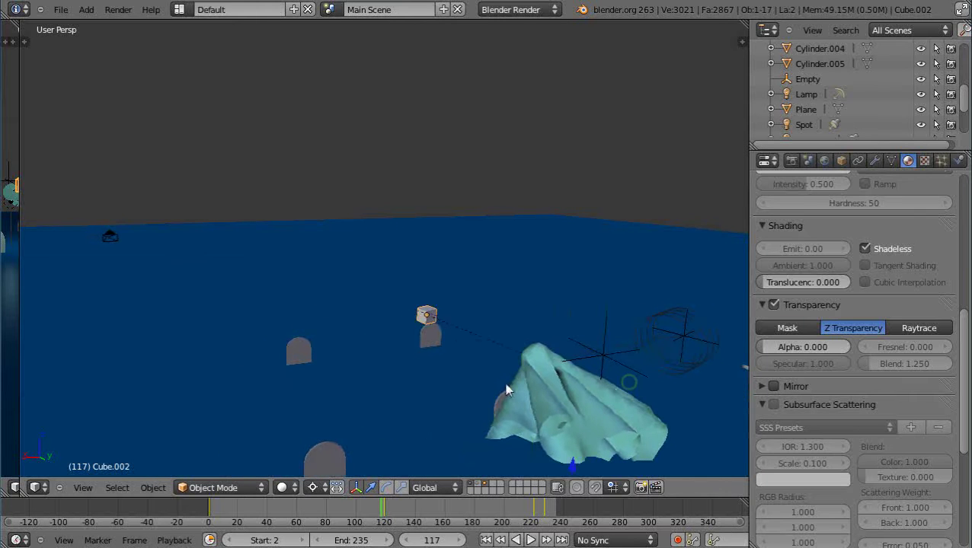
middle_drag(466, 386, 428, 320)
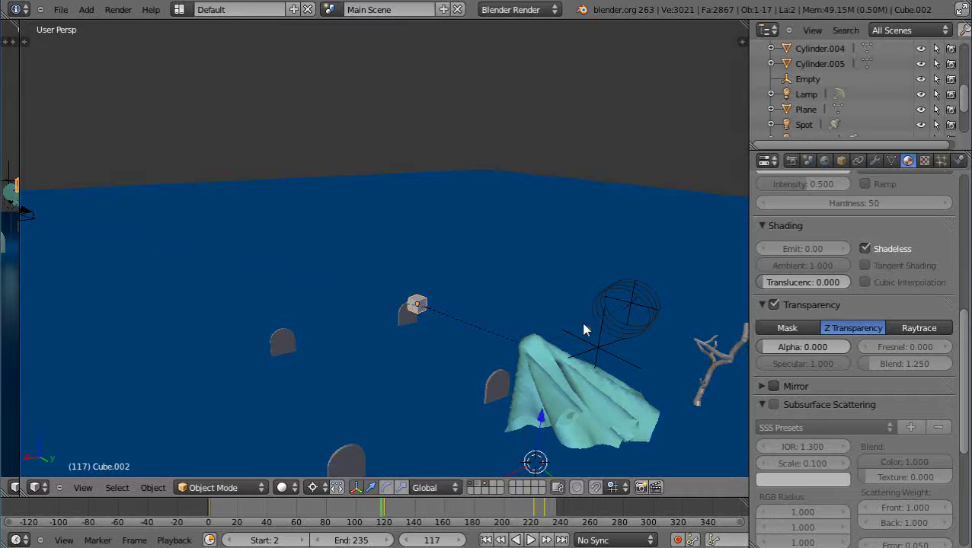
middle_drag(584, 330, 667, 419)
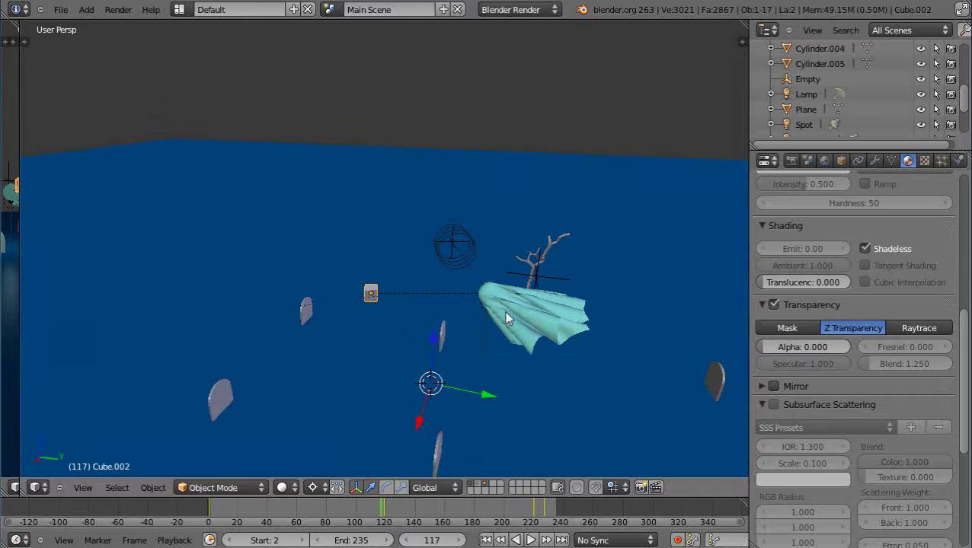
Rotate Cube.002 about the global Z axis and orbit to see the rotated cube.
right_click(370, 296)
right_click(370, 296)
key(r)
key(z)
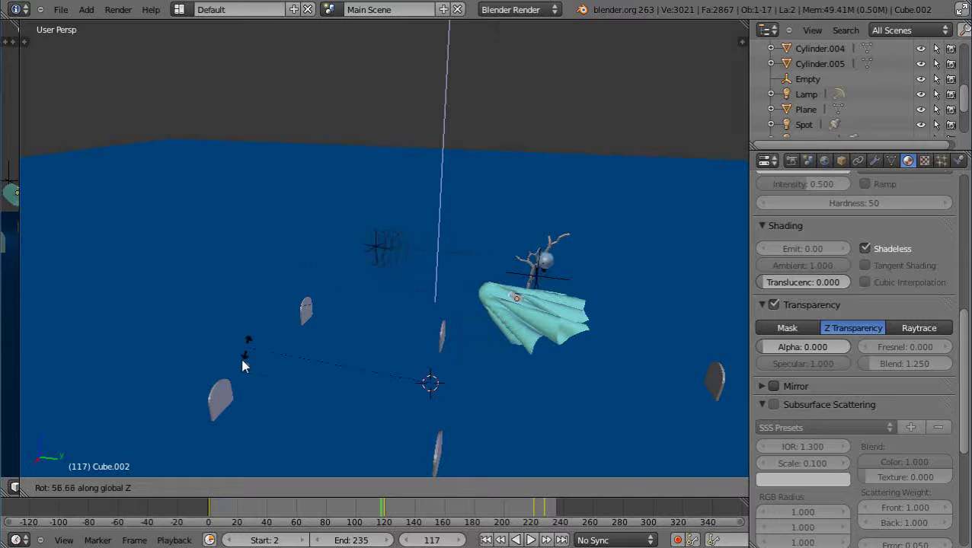
click(362, 290)
middle_drag(393, 348, 568, 336)
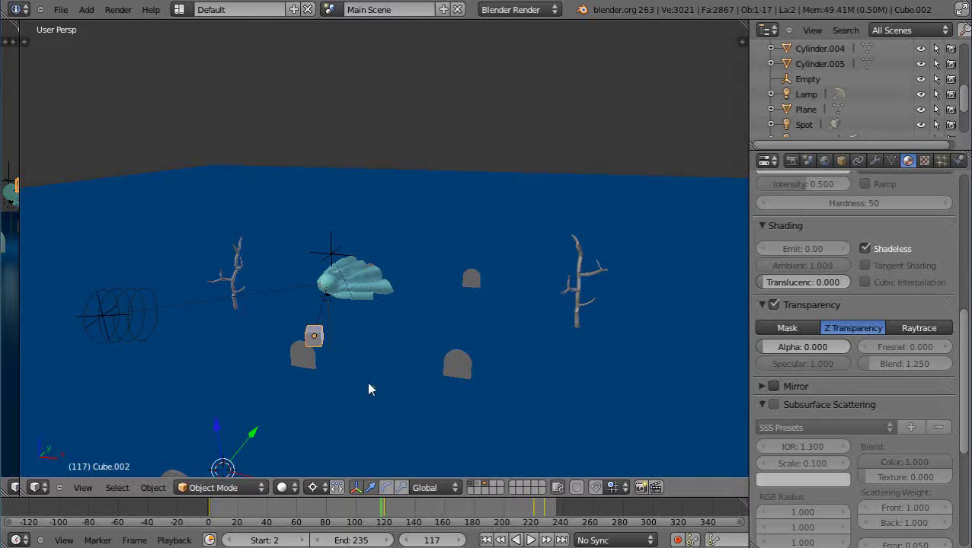
Switch to textured shading and orbit the view low across the graveyard.
middle_drag(367, 390, 460, 389)
scroll(425, 405, down, 3)
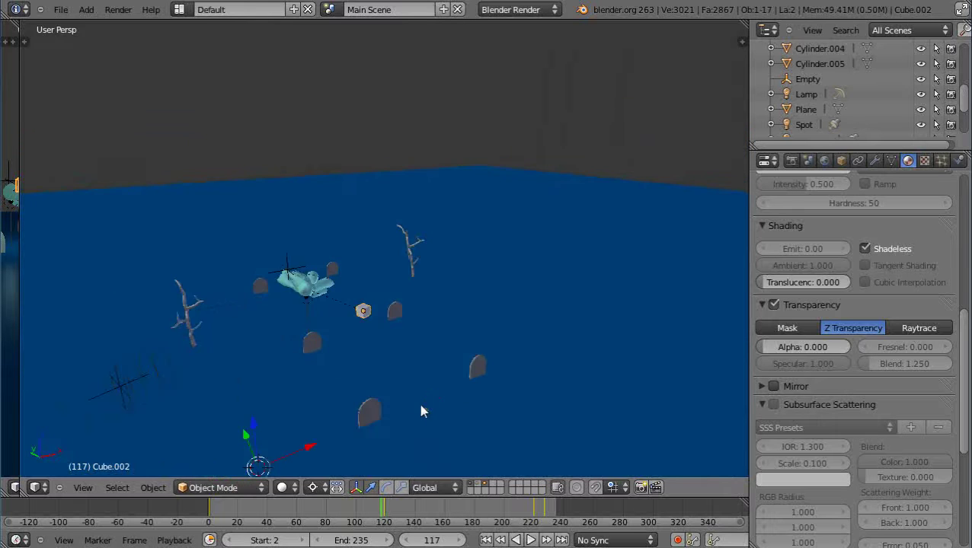
key(alt+z)
middle_drag(406, 397, 193, 374)
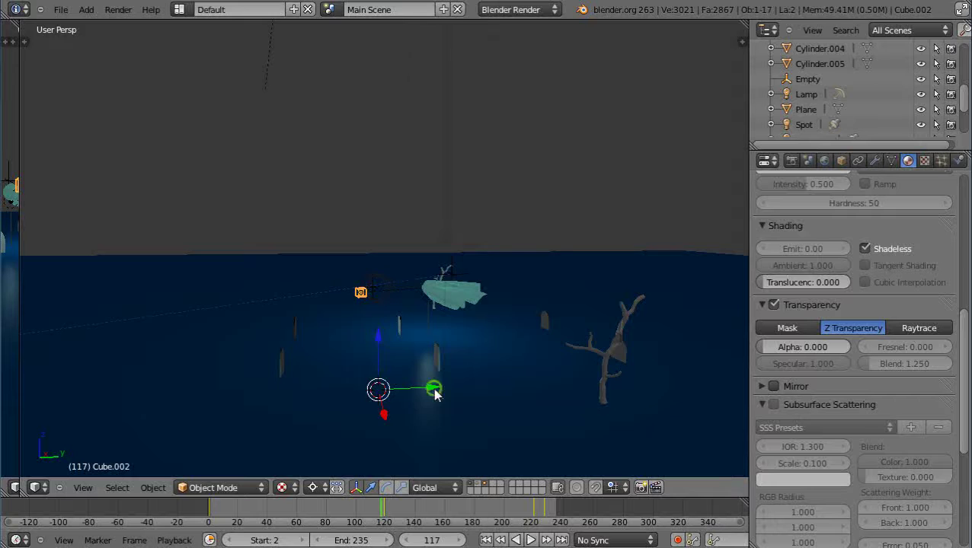
middle_drag(434, 392, 411, 361)
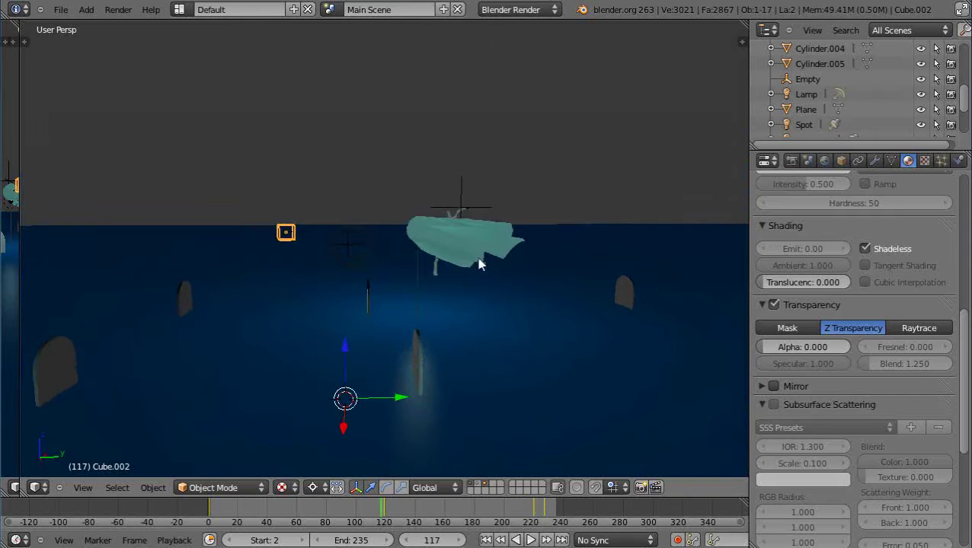
scroll(476, 286, down, 1)
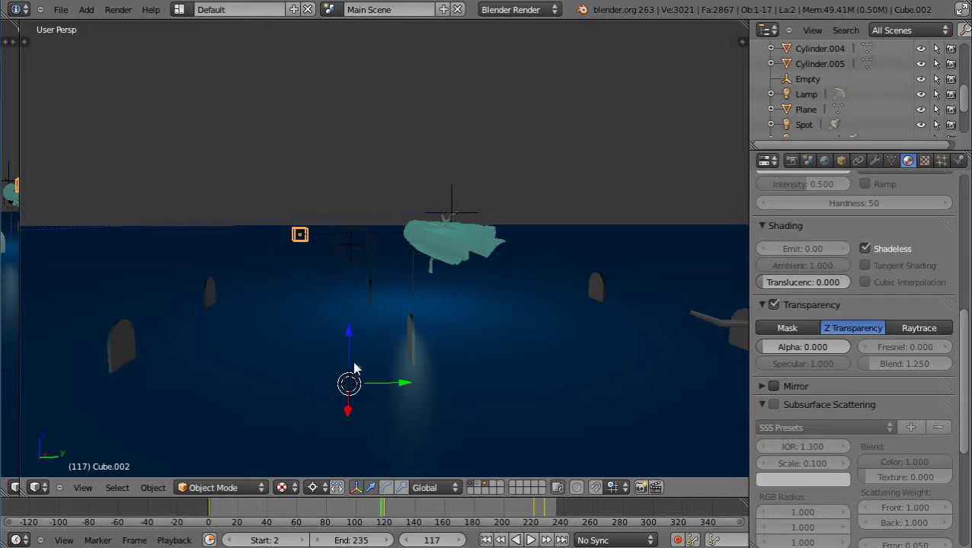
Toggle back to textured shading and play the animation as the ghost drifts to frame 154.
key(alt+z)
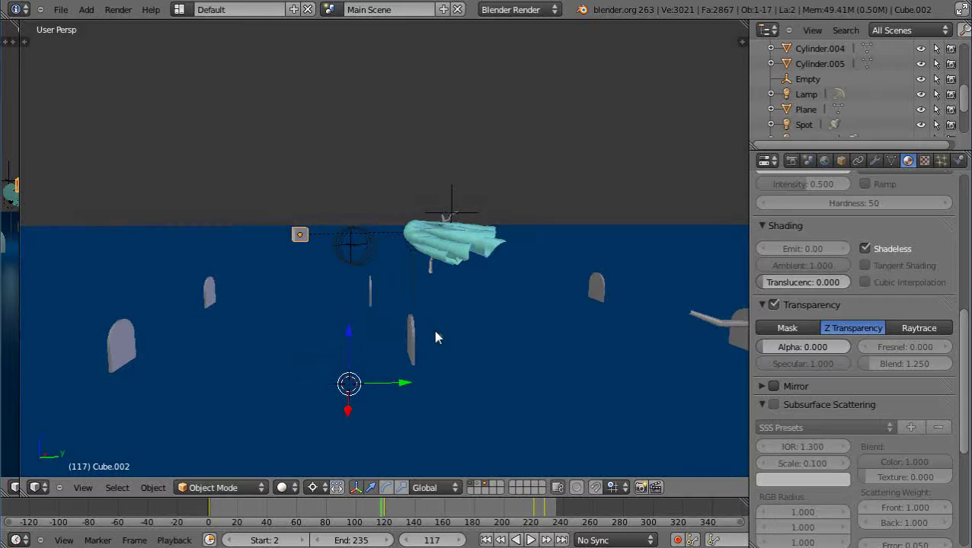
key(alt+z)
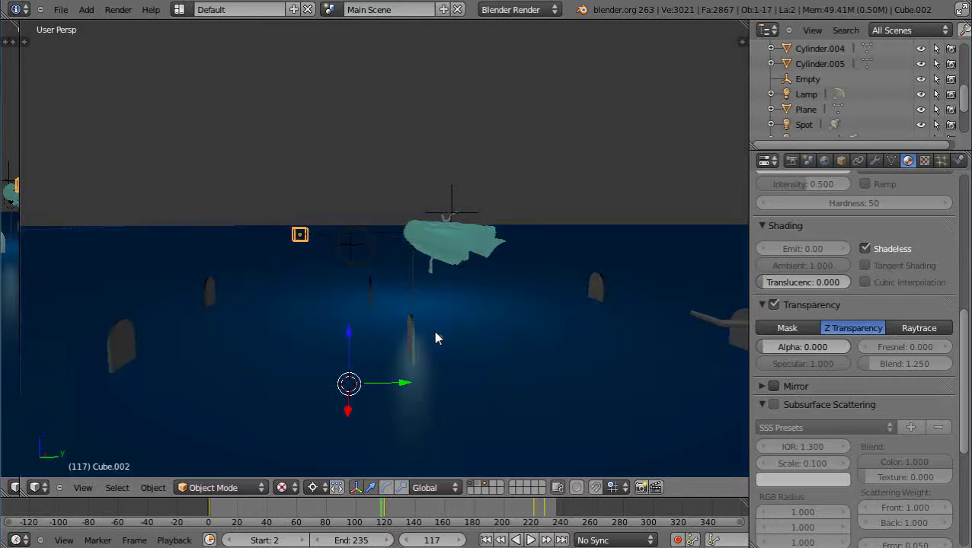
key(alt+a)
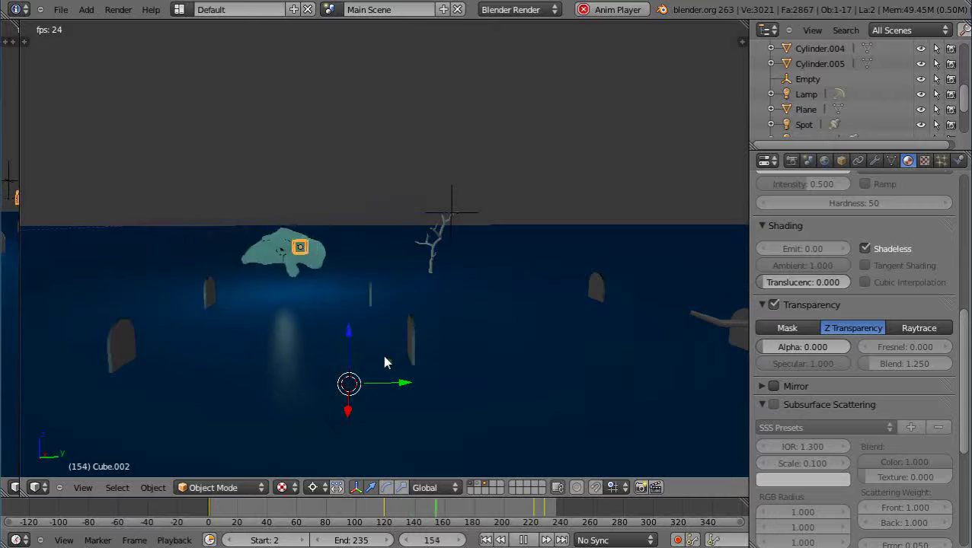